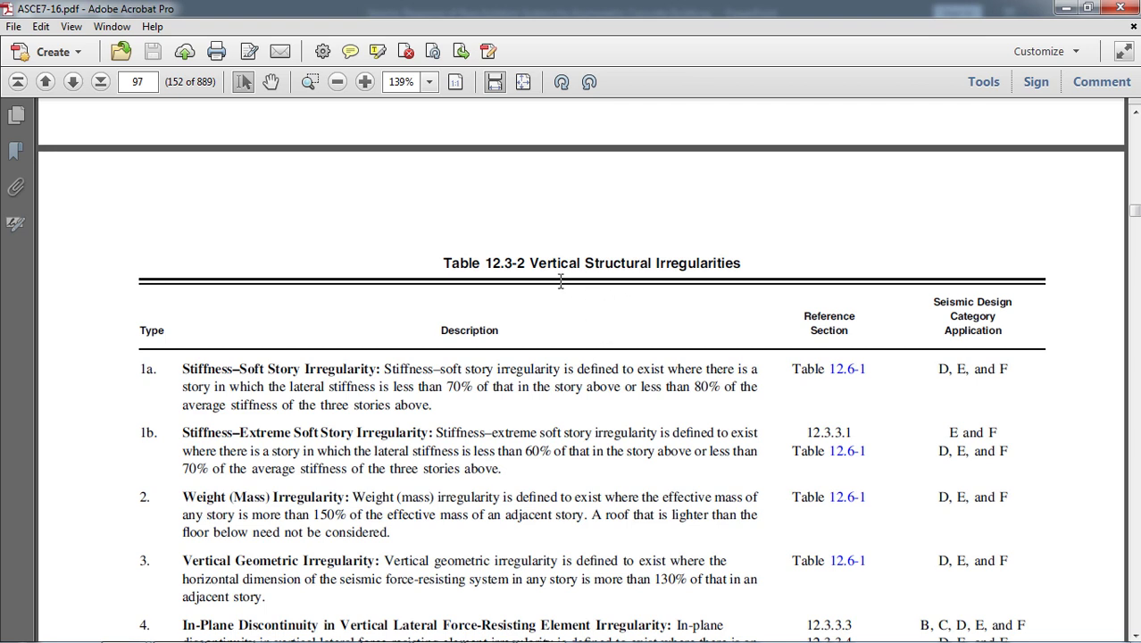
Examine Table 12.3-1 Horizontal Structural Irregularities in the ASCE 7-16 document, from torsional to nonparallel system irregularity.
scroll(700, 324, "up", 15)
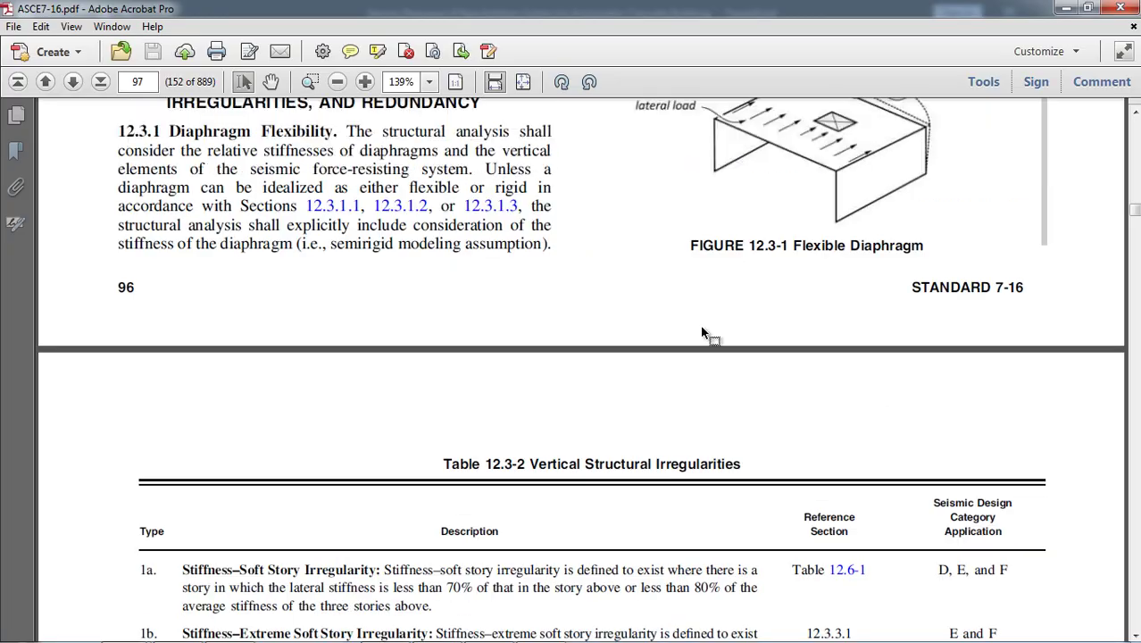
scroll(700, 328, "up", 15)
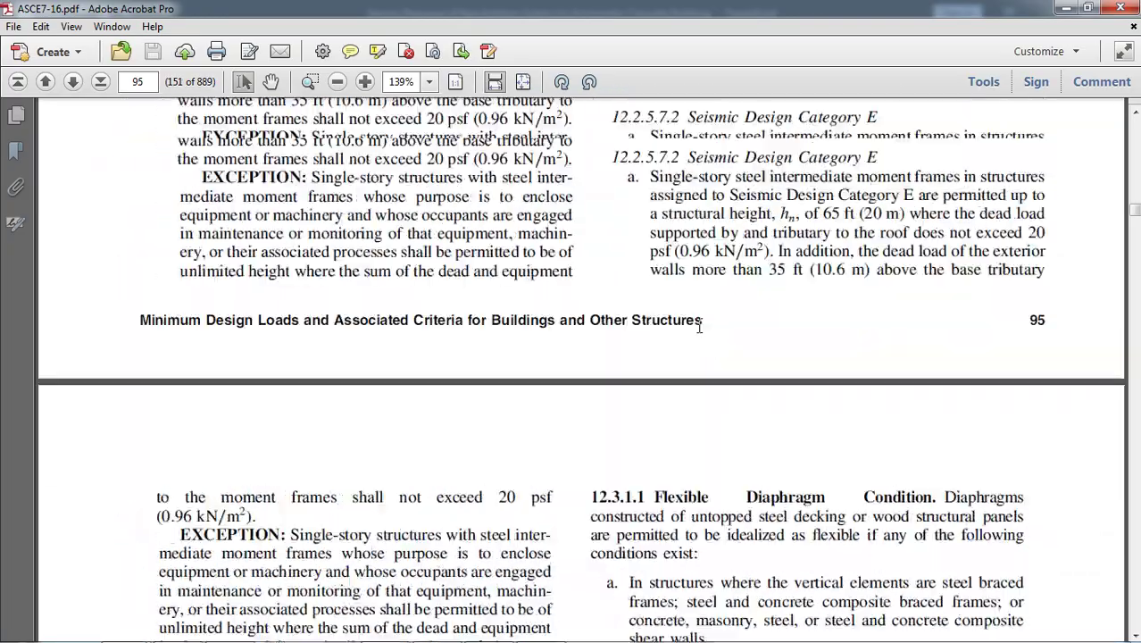
scroll(698, 326, "up", 2)
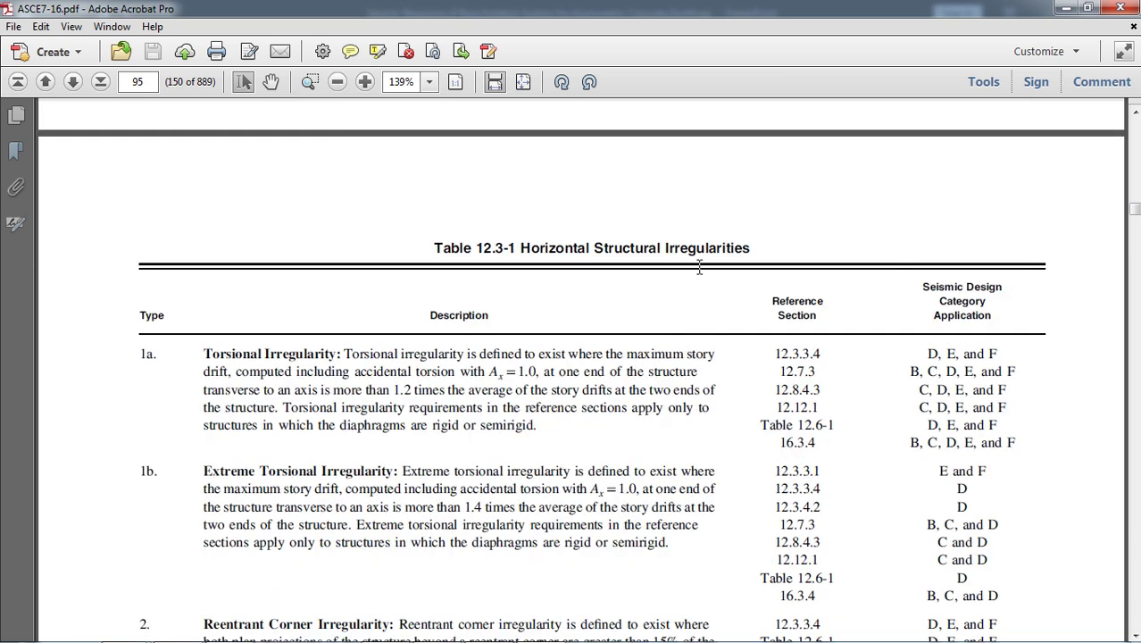
scroll(451, 331, "down", 1)
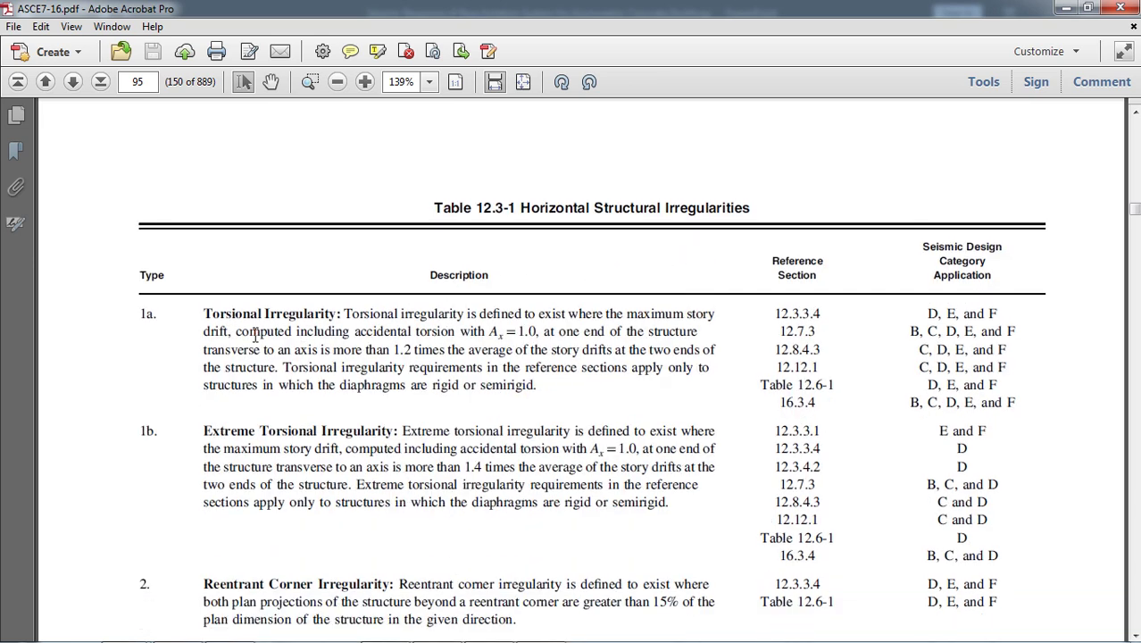
scroll(282, 369, "down", 3)
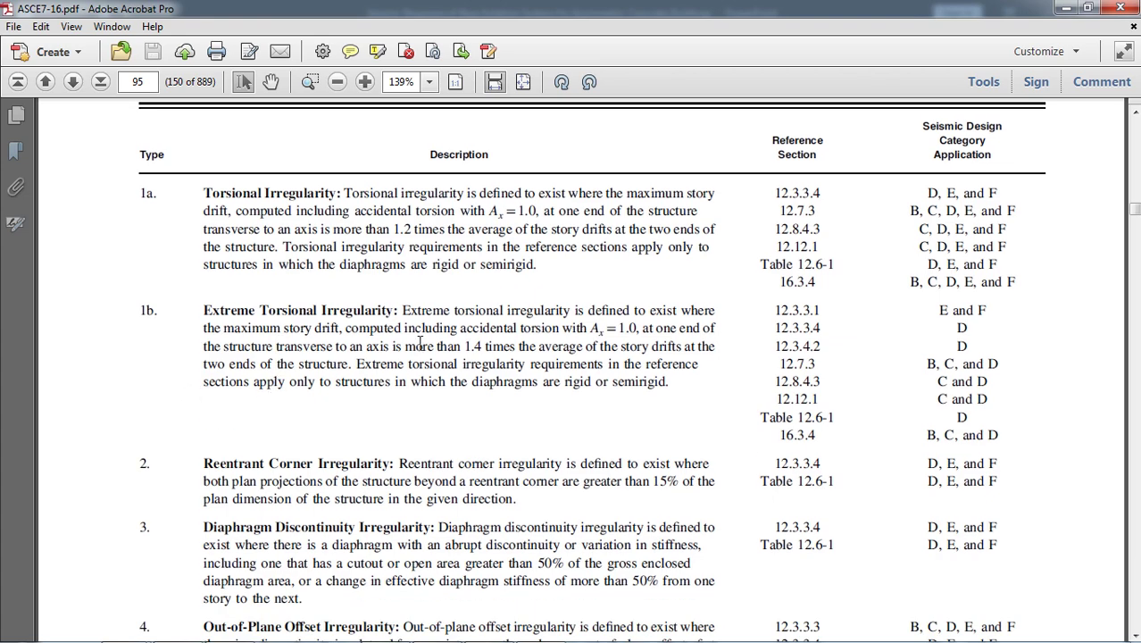
scroll(326, 406, "down", 5)
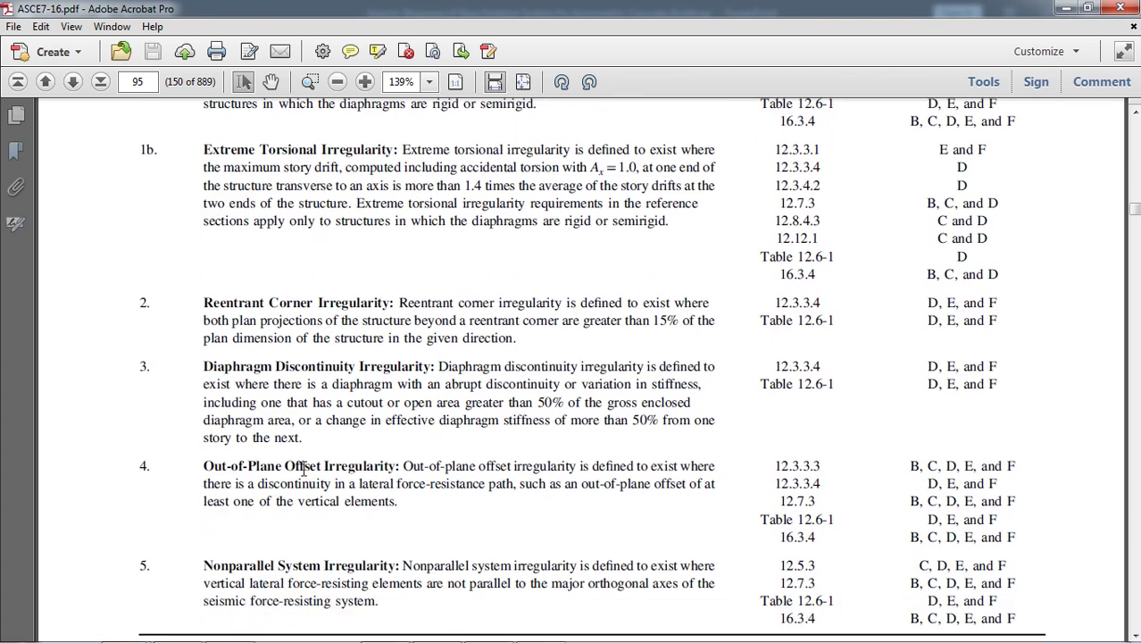
scroll(181, 518, "down", 4)
scroll(232, 482, "down", 11)
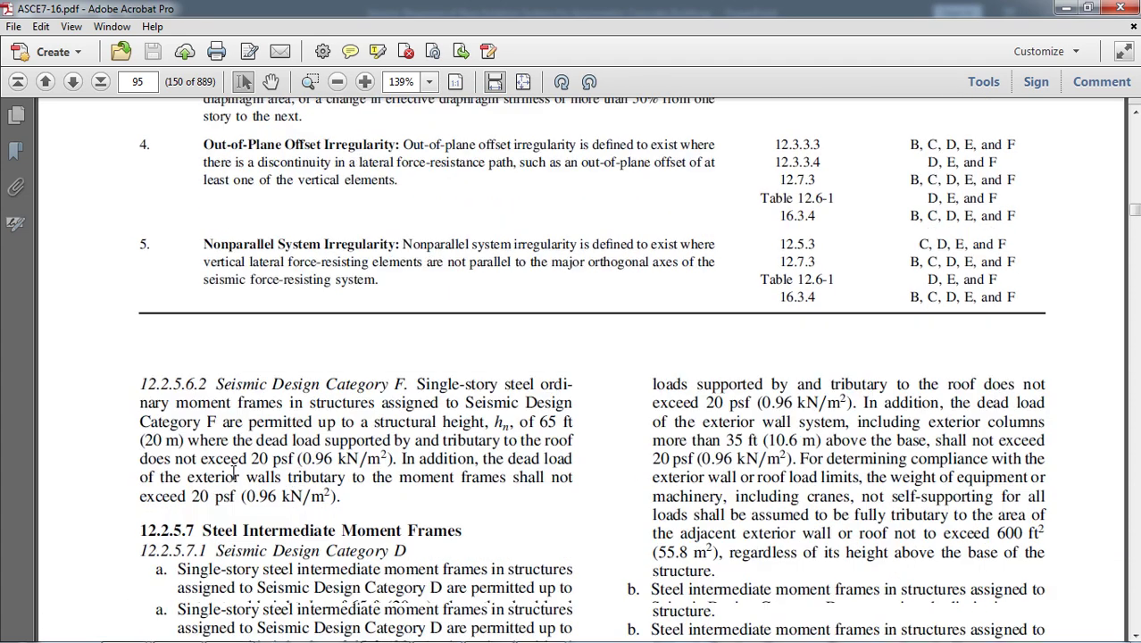
Examine the irregularity types in Table 12.3-2 Vertical Structural Irregularities, from soft story to extreme weak story.
scroll(234, 455, "down", 20)
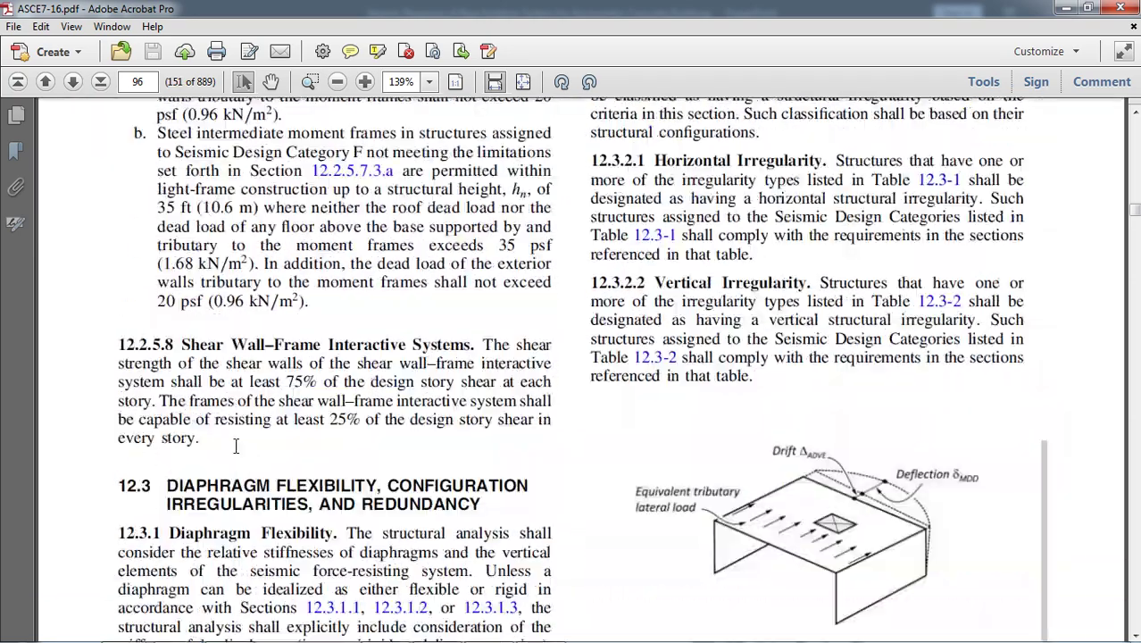
scroll(236, 444, "down", 7)
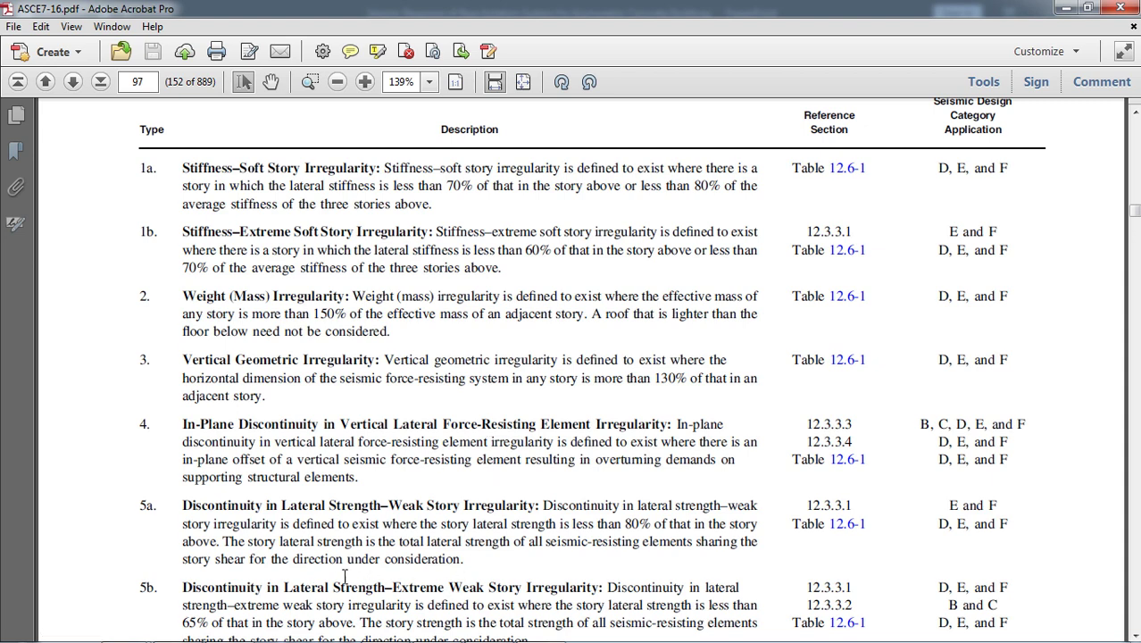
scroll(345, 575, "down", 2)
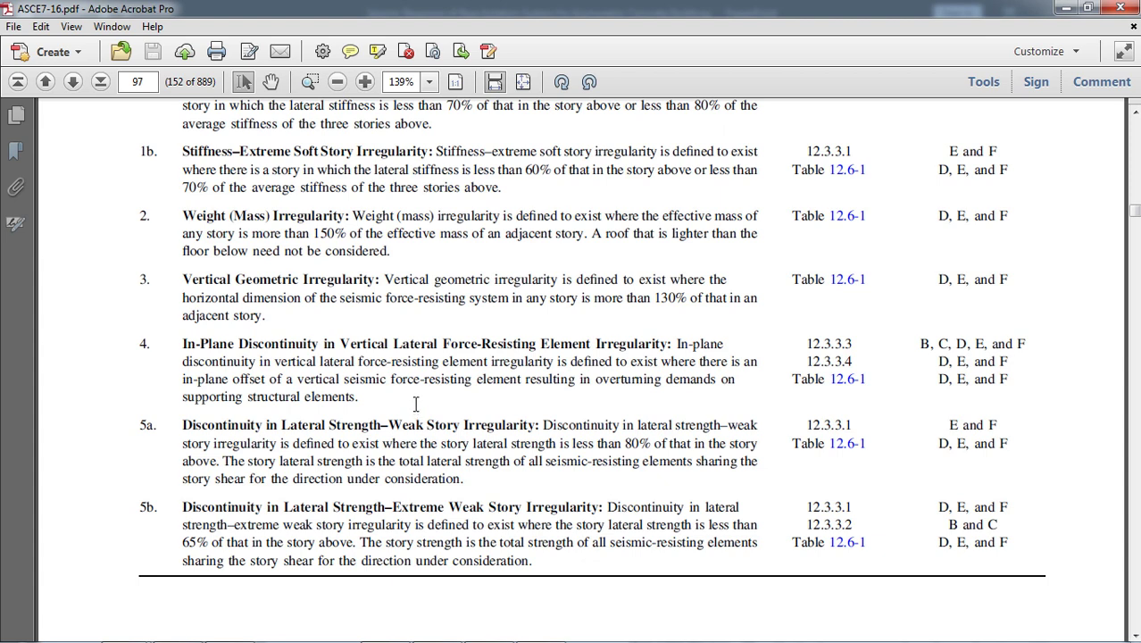
scroll(417, 397, "up", 2)
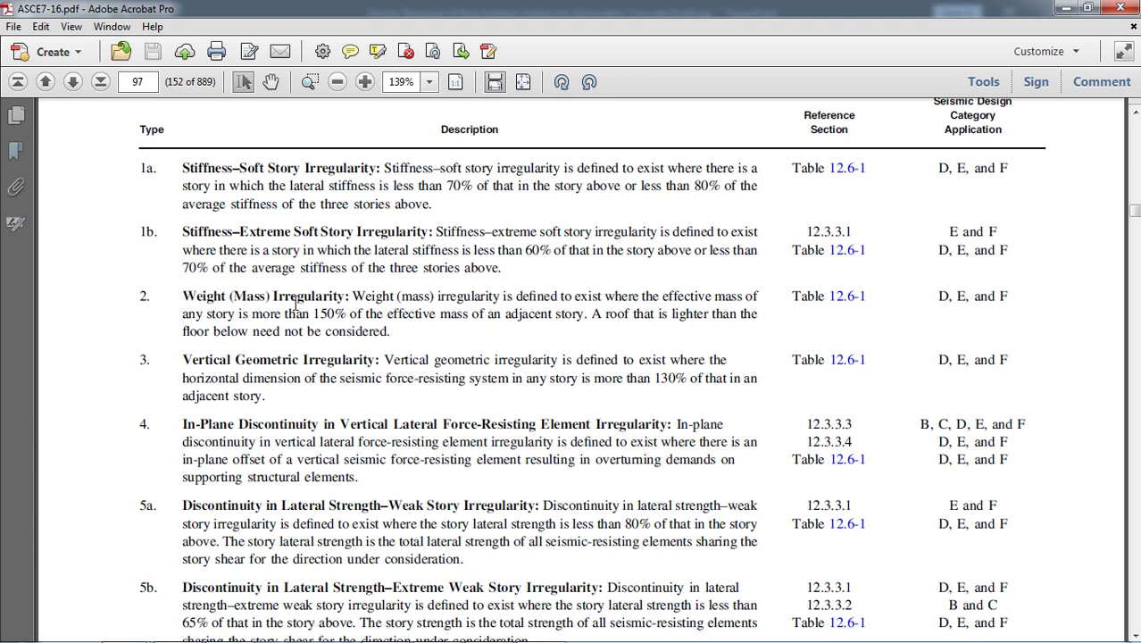
Switch to the PowerPoint presentation and review the introduction slides on irregular structures and the soft story example.
key("super")
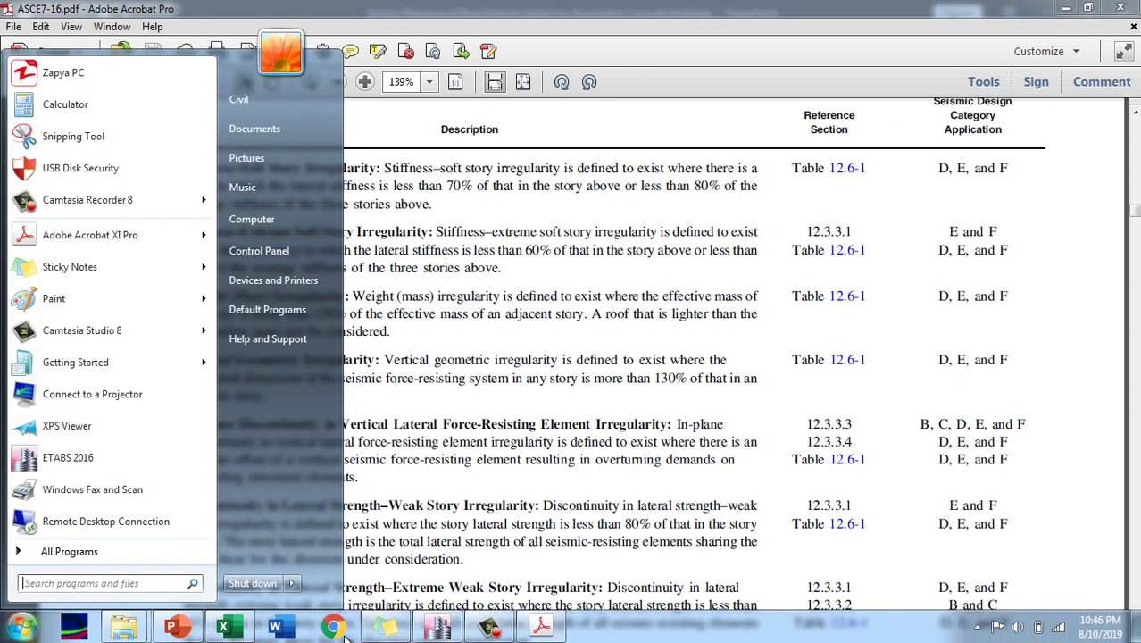
left_click(193, 619)
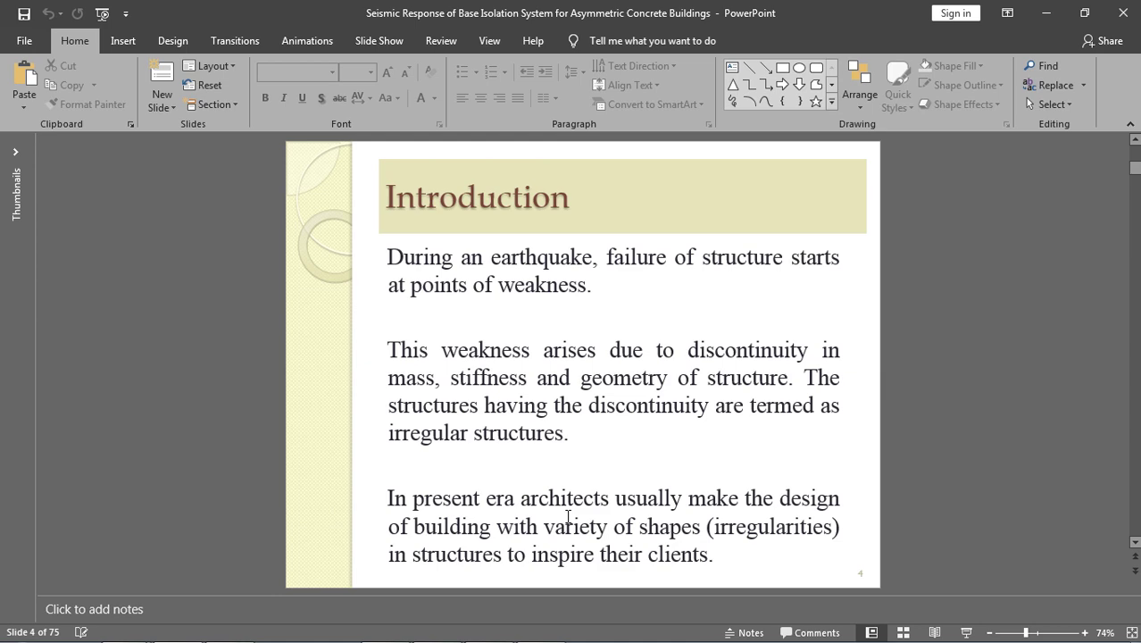
scroll(568, 517, "down", 1)
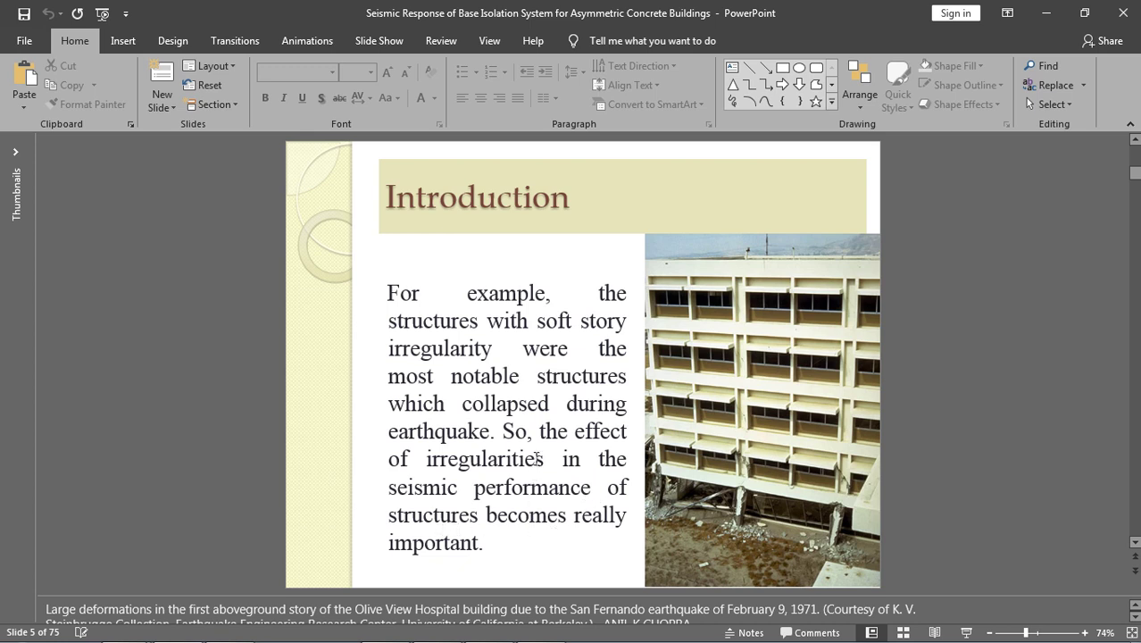
Switch back to the ASCE 7-16 PDF in Acrobat and read the soft story and extreme soft story definitions.
mouse_move(531, 635)
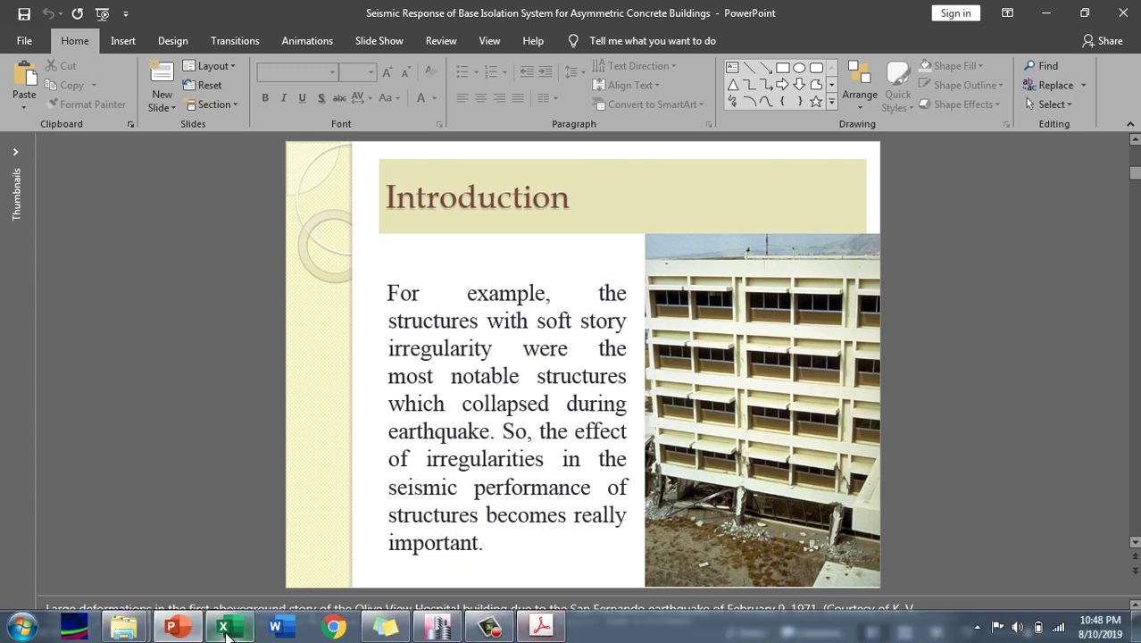
mouse_move(225, 629)
left_click(541, 625)
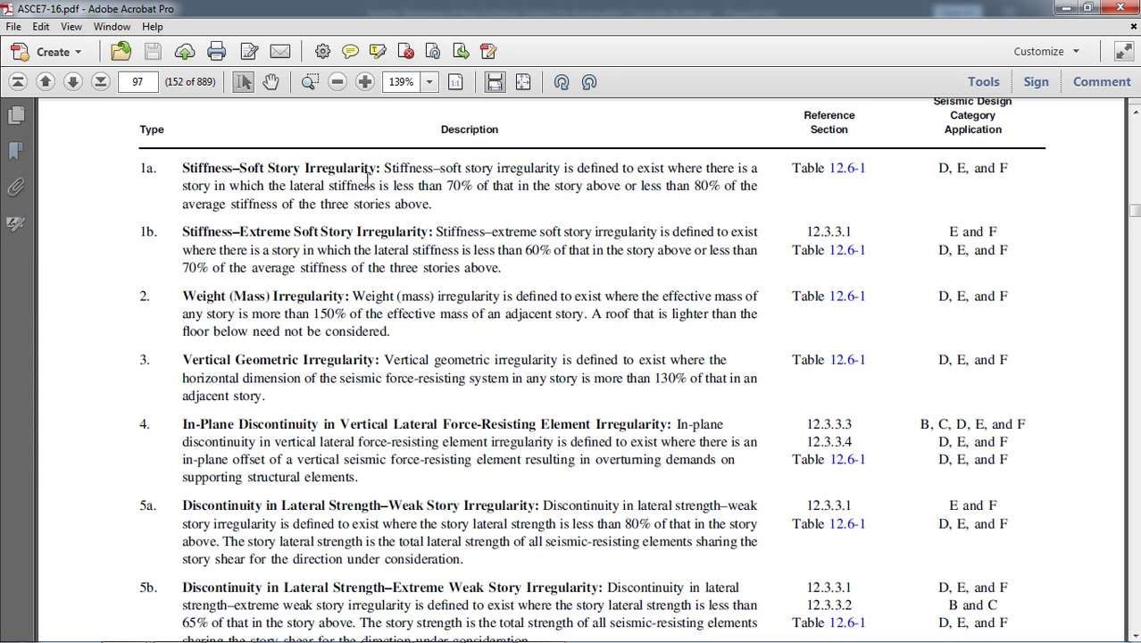
Switch to the Soft Story Irregularity workbook in Excel and look over the stiffness irregularity check layout.
mouse_move(219, 639)
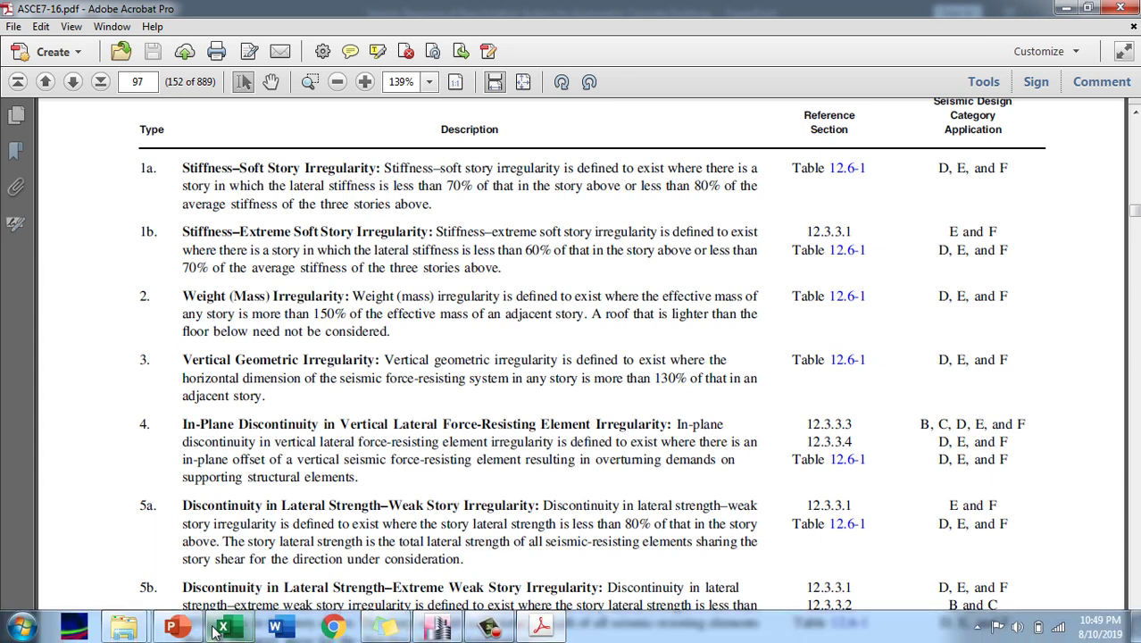
left_click(218, 629)
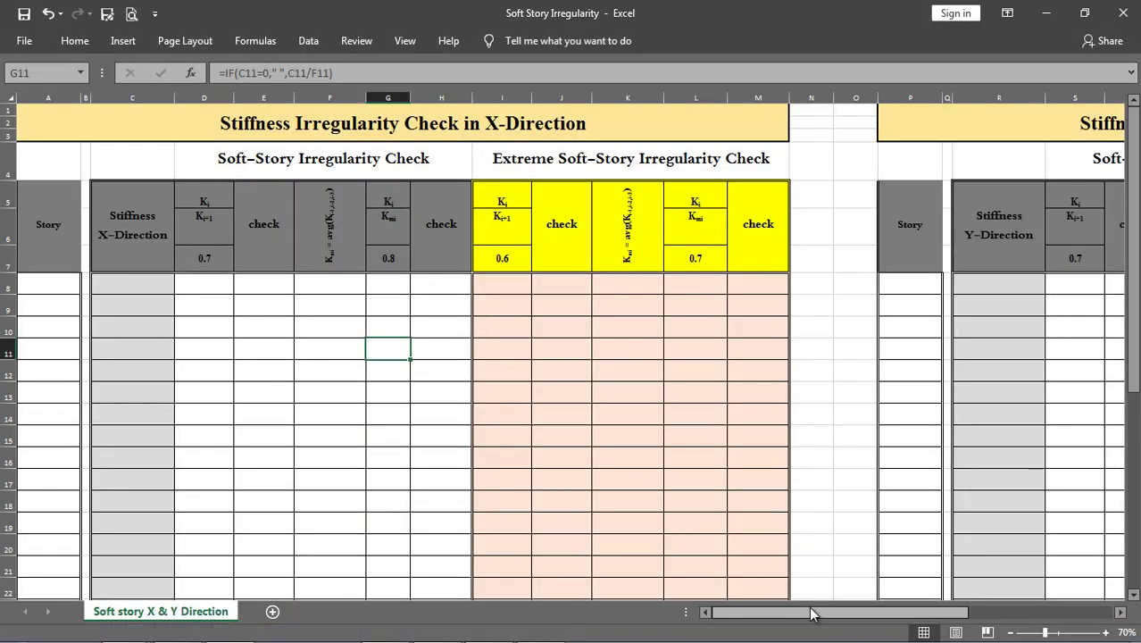
left_click_drag(810, 613, 544, 635)
mouse_move(545, 639)
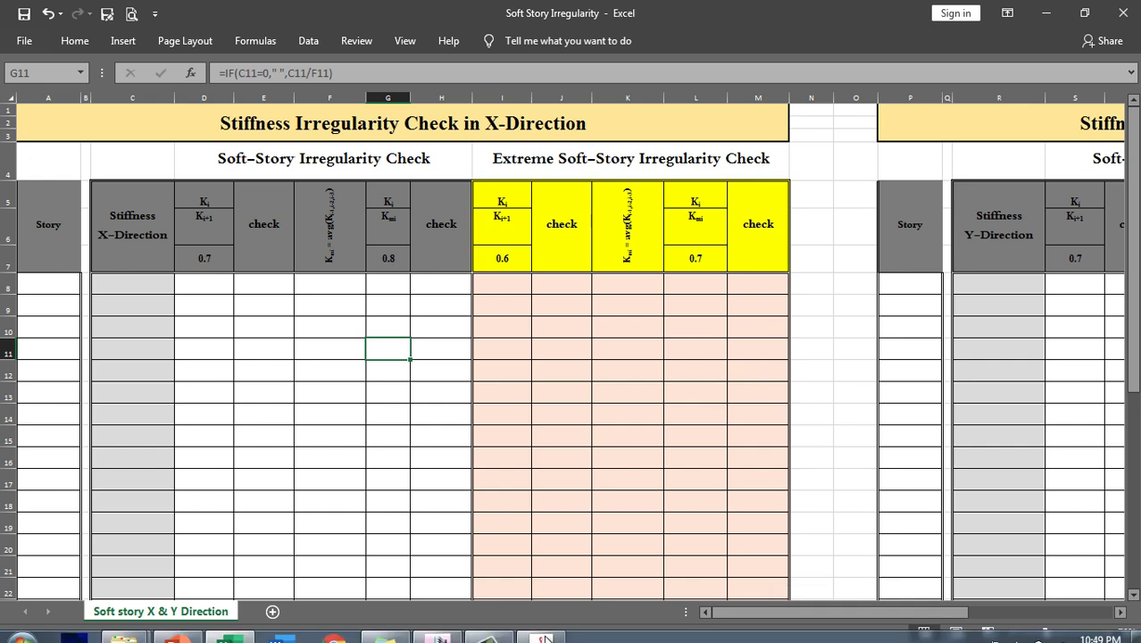
Switch to ETABS and open the Story Stiffness table from the analysis structure results.
left_click(437, 635)
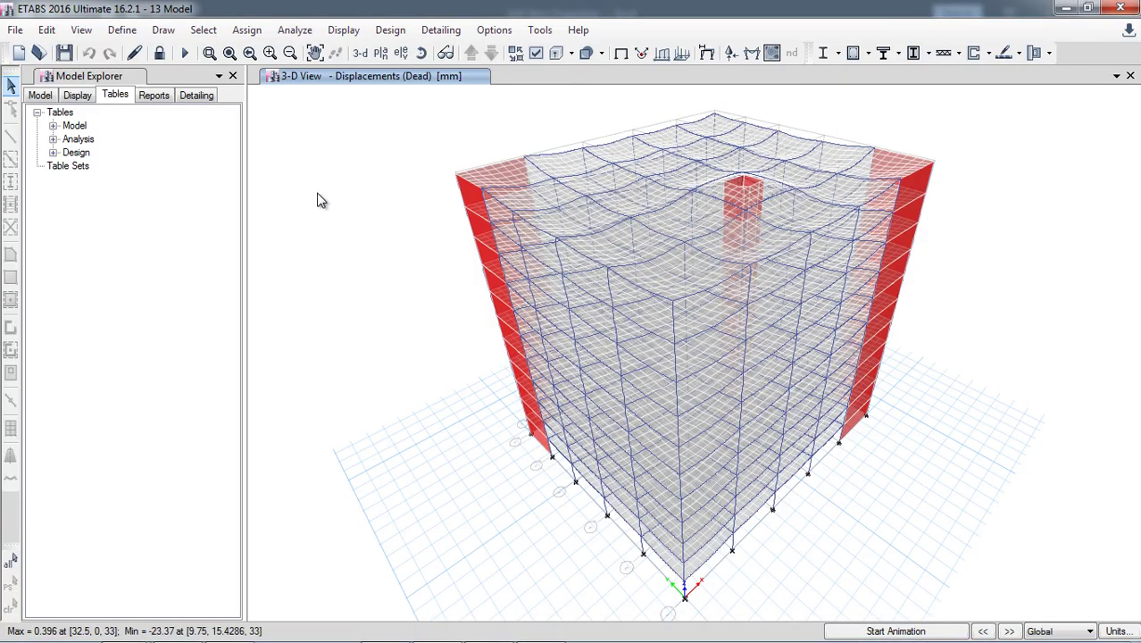
left_click(52, 140)
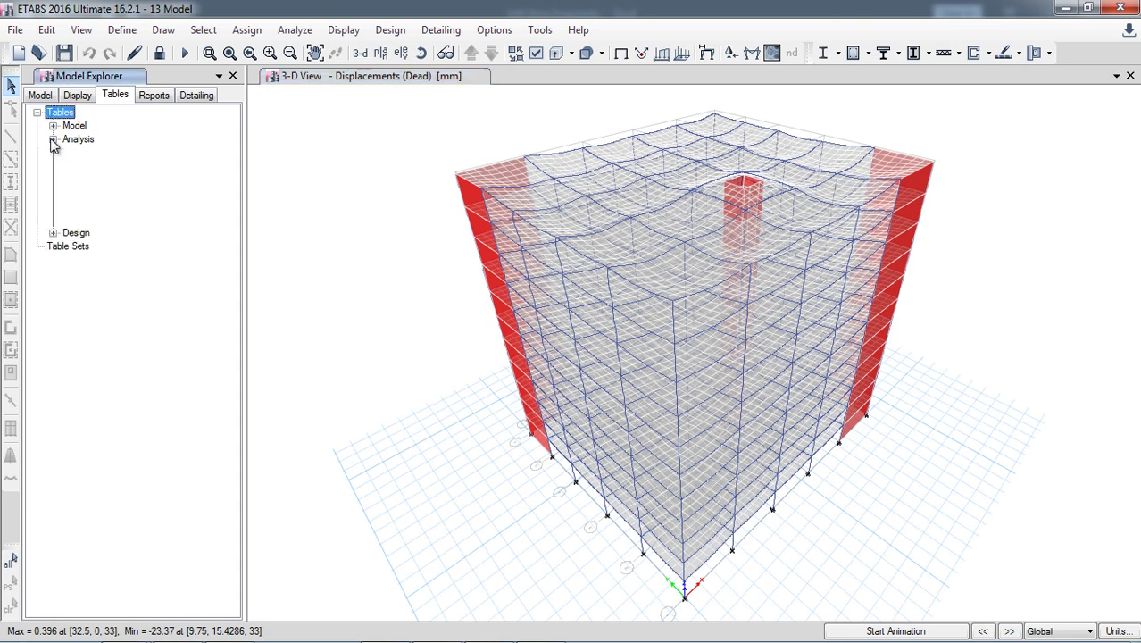
left_click(70, 219)
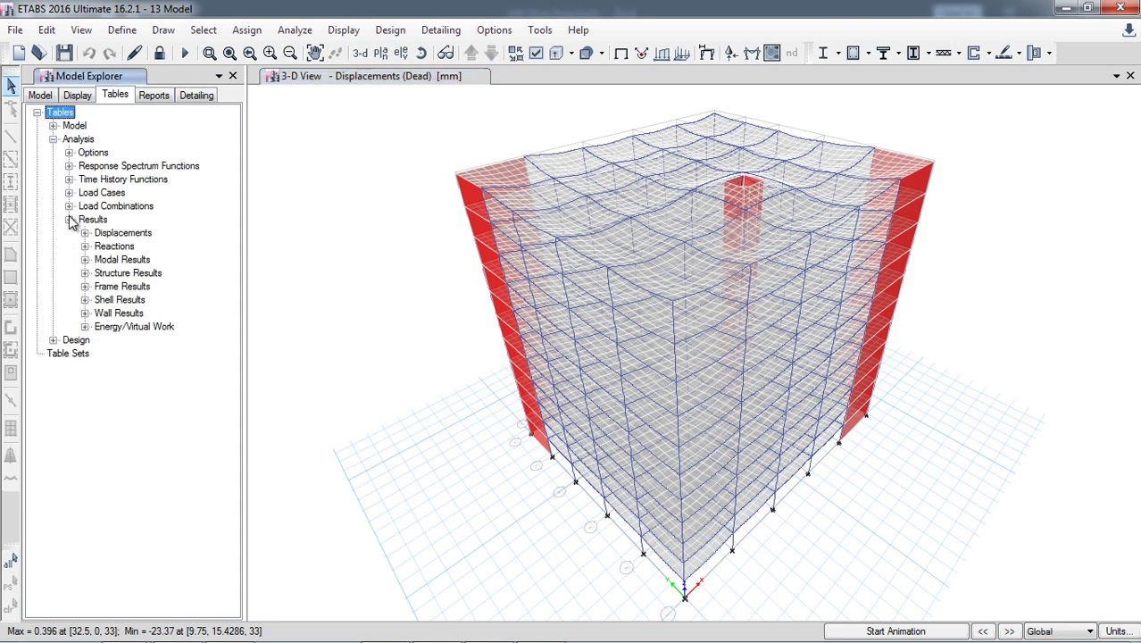
left_click(85, 273)
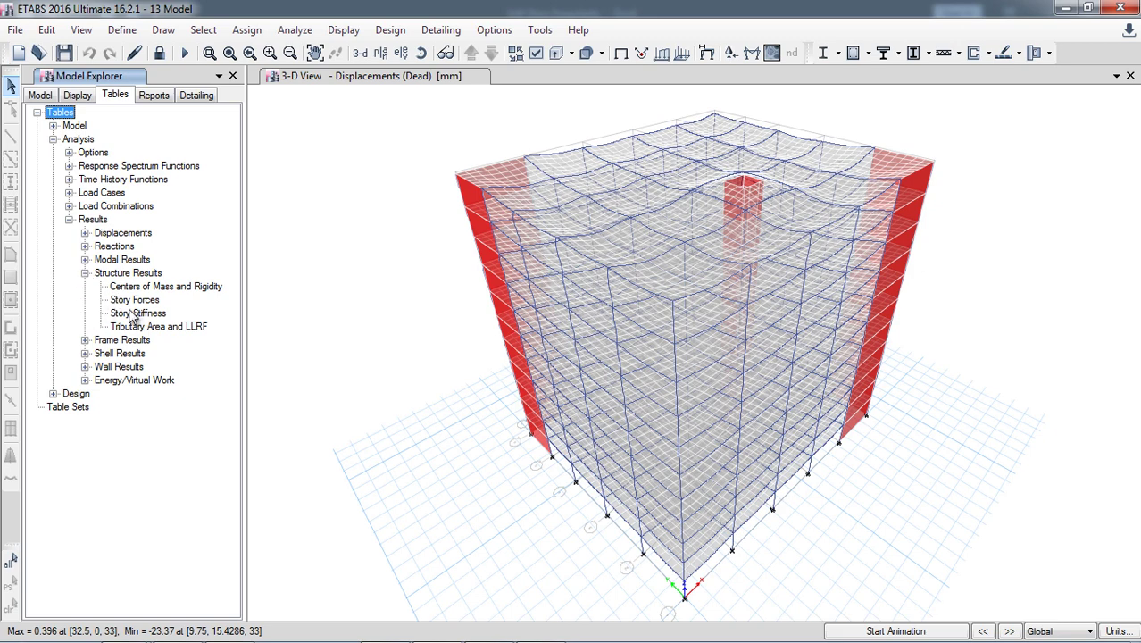
double_click(138, 313)
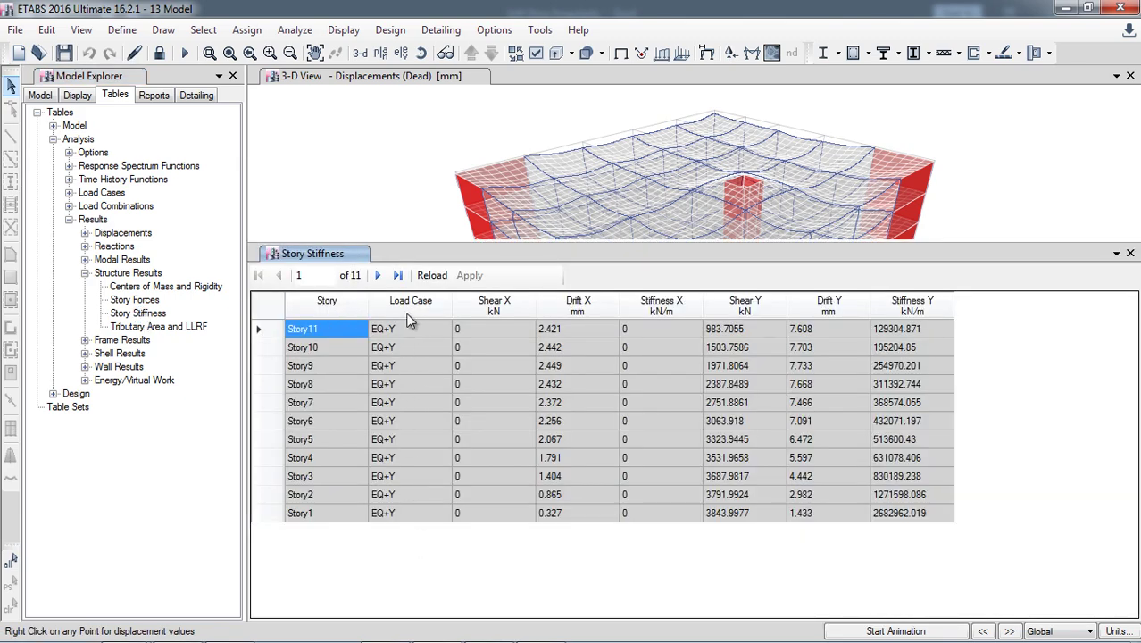
Filter the Story Stiffness table's load case to EQ+x.
right_click(409, 315)
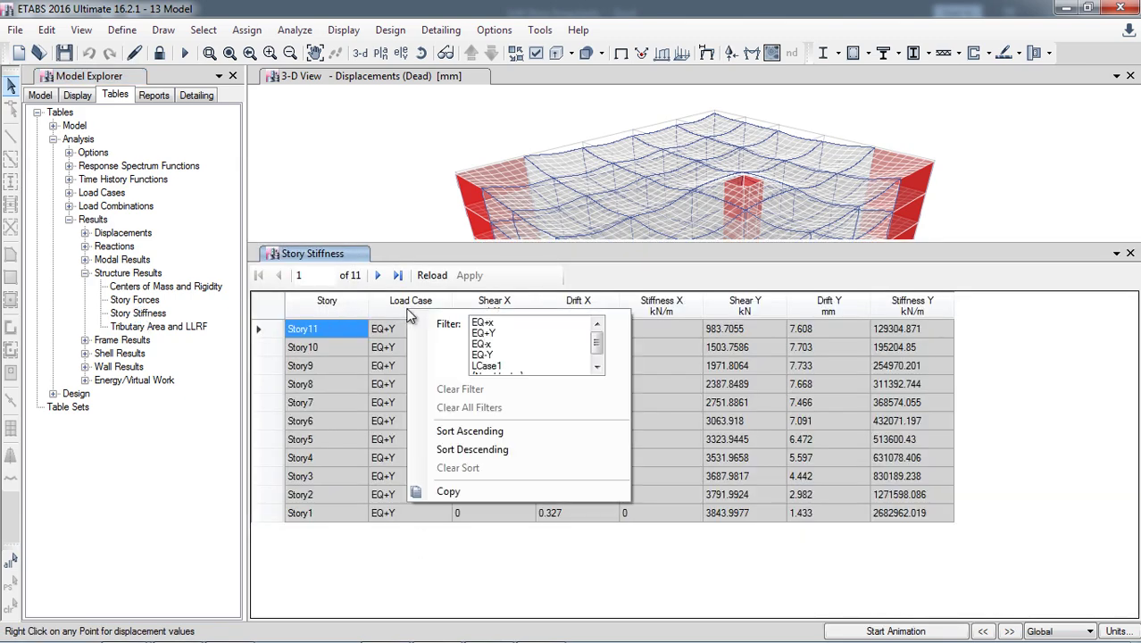
left_click(496, 323)
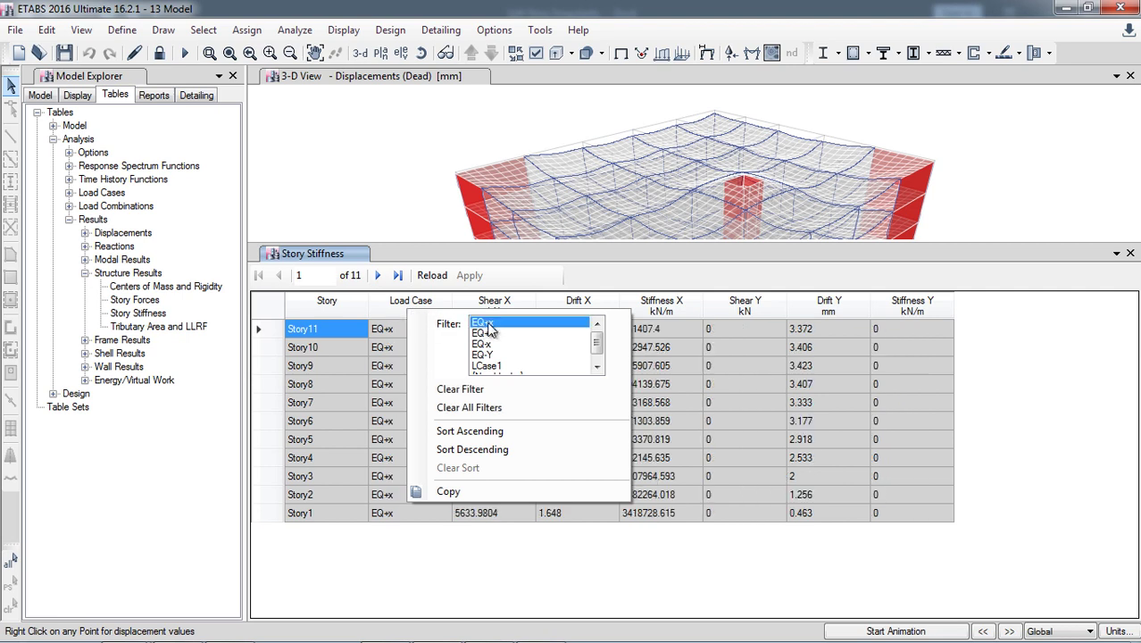
left_click(496, 552)
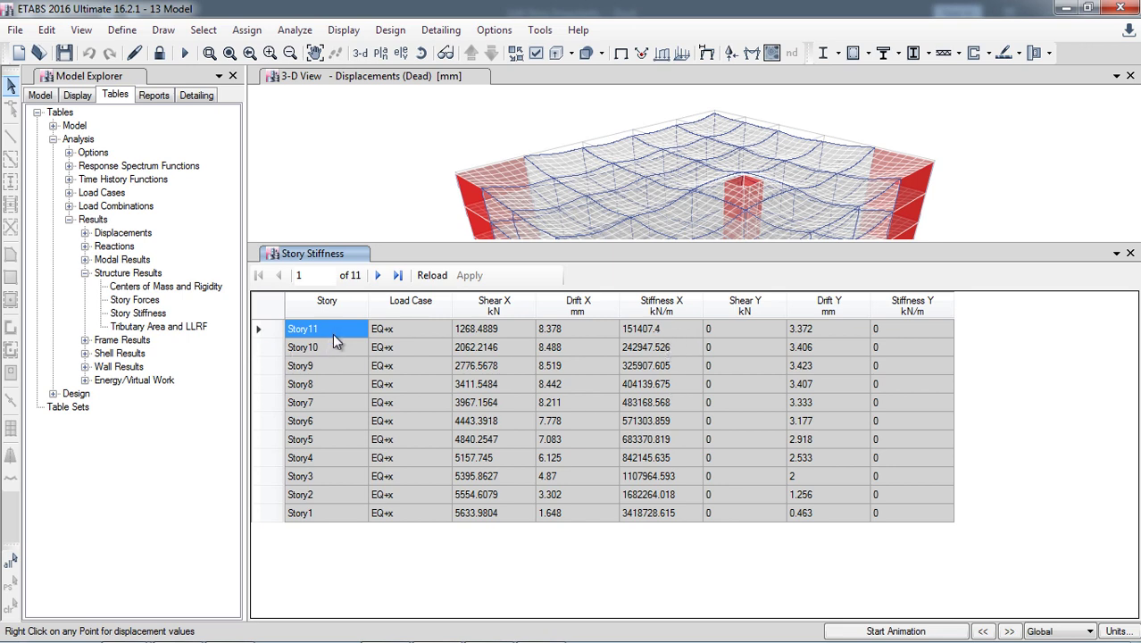
Copy the story names from Story11 down to Story1 in the Story Stiffness table.
left_click_drag(332, 337, 323, 514)
right_click(323, 514)
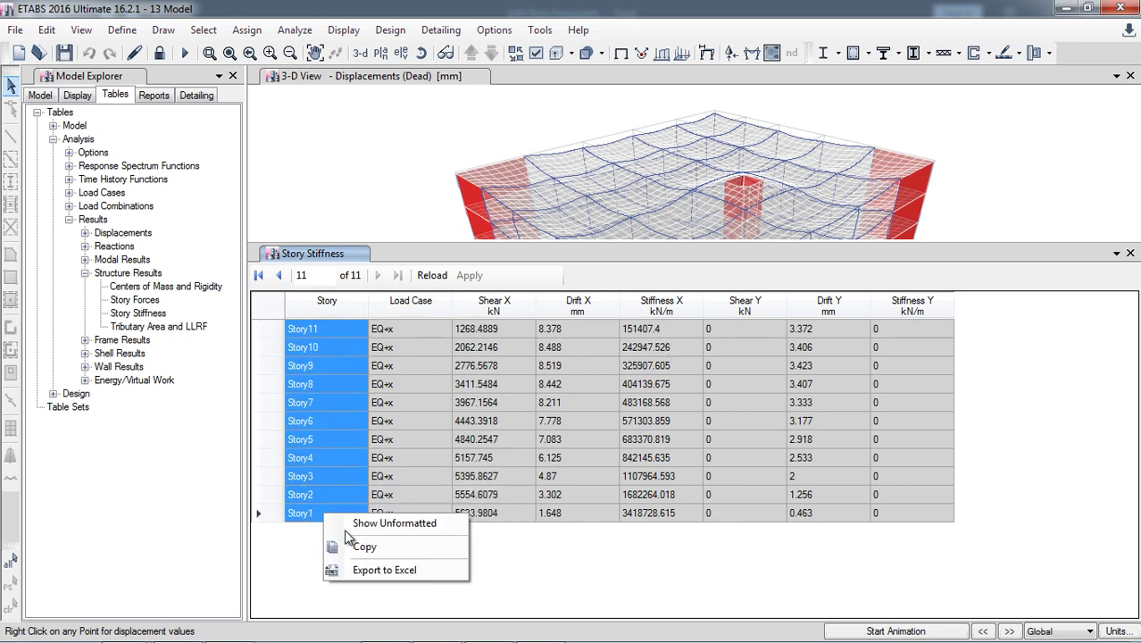
left_click(361, 545)
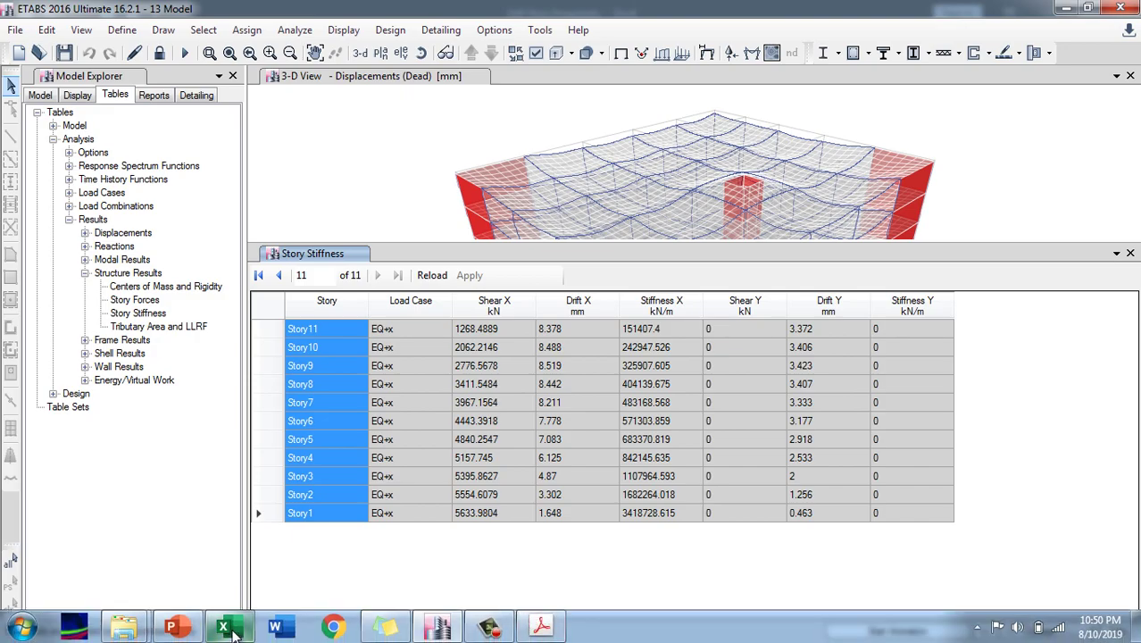
Switch to Excel and paste the copied story names into the X- and Y-direction Story columns, starting at A8 and P8.
left_click(228, 630)
left_click(56, 285)
right_click(58, 285)
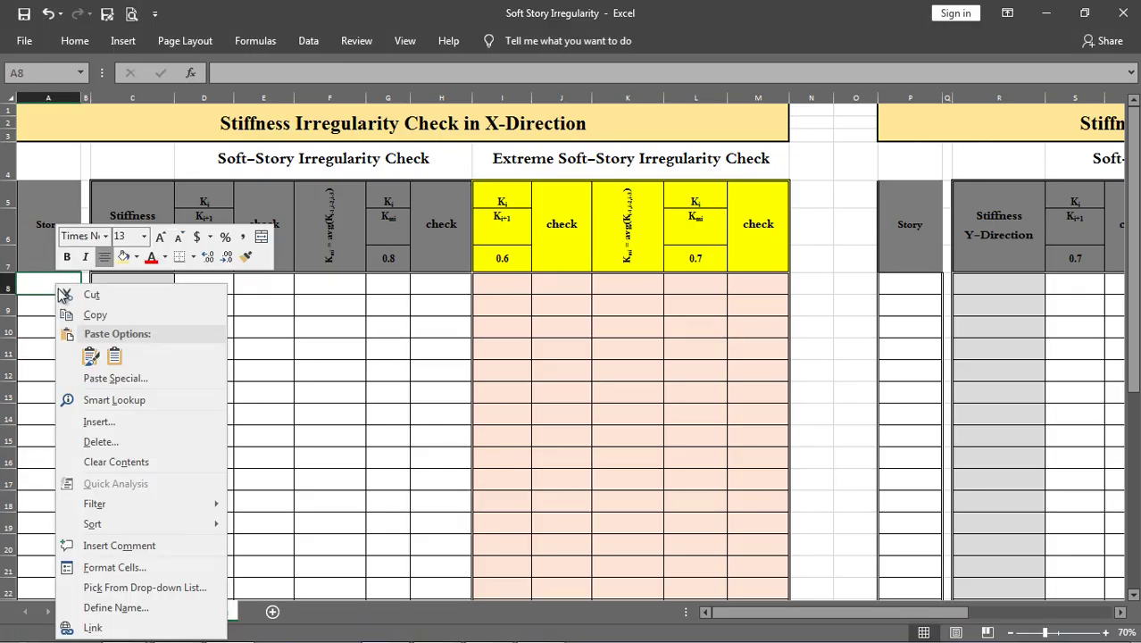
left_click(113, 356)
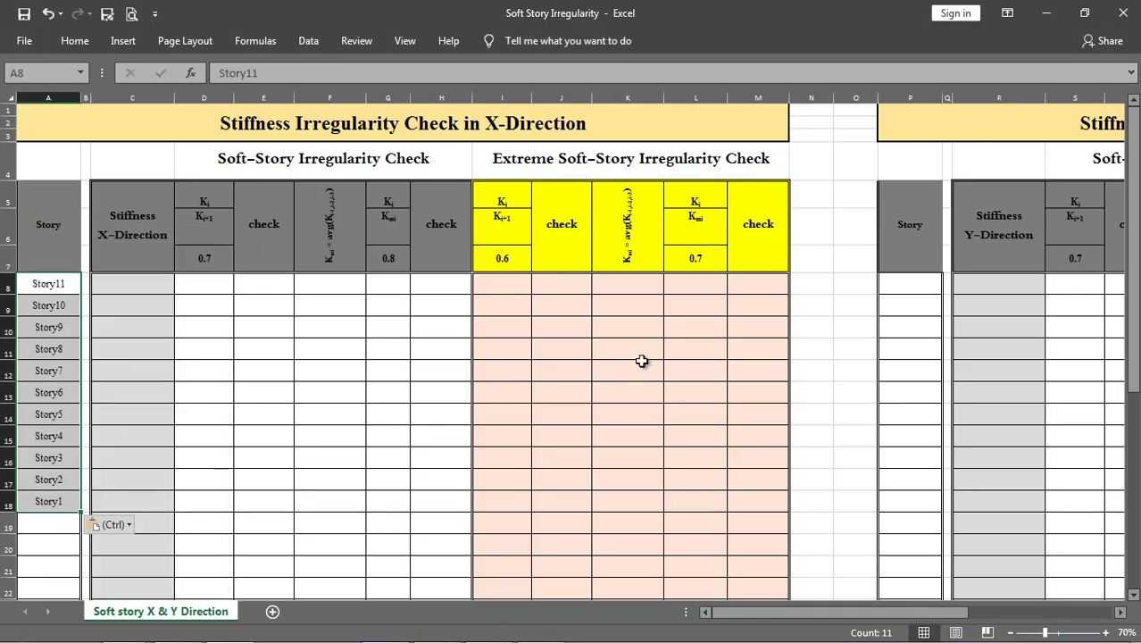
left_click(908, 285)
right_click(909, 285)
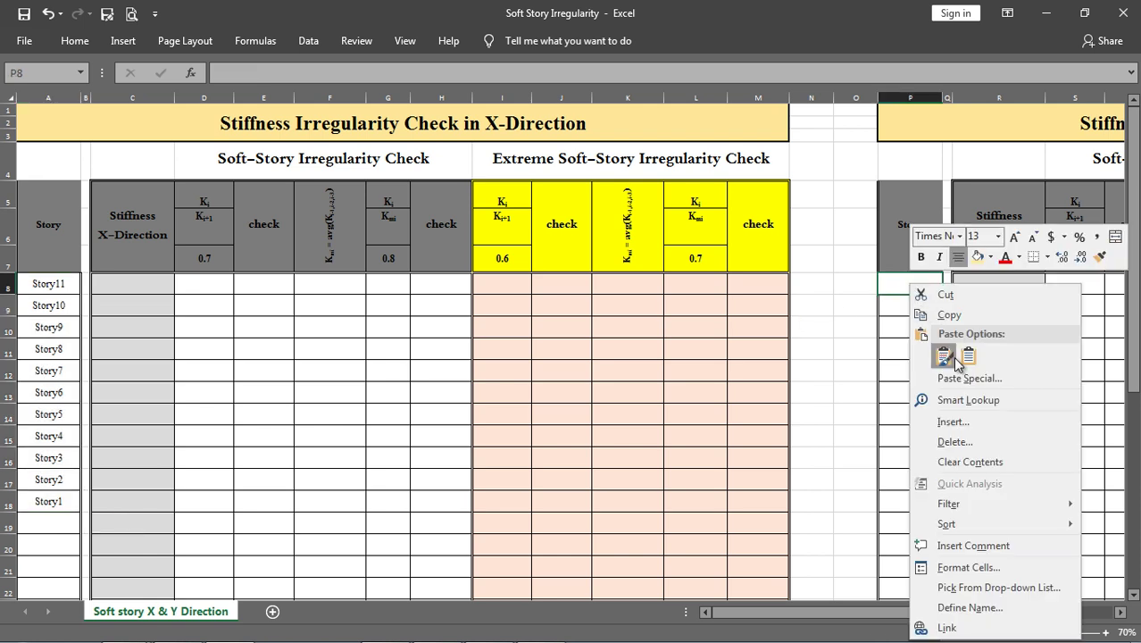
left_click(953, 359)
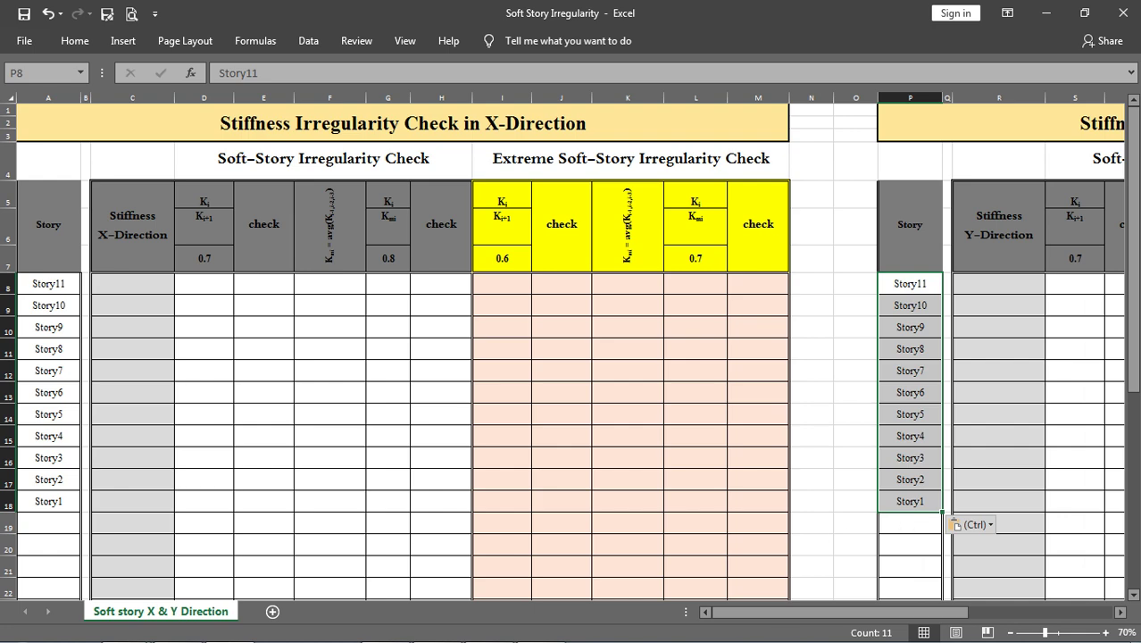
Copy the Stiffness X values for Story11 to Story1 from ETABS and paste them into Excel's Stiffness X-Direction column, starting at C8.
left_click(438, 634)
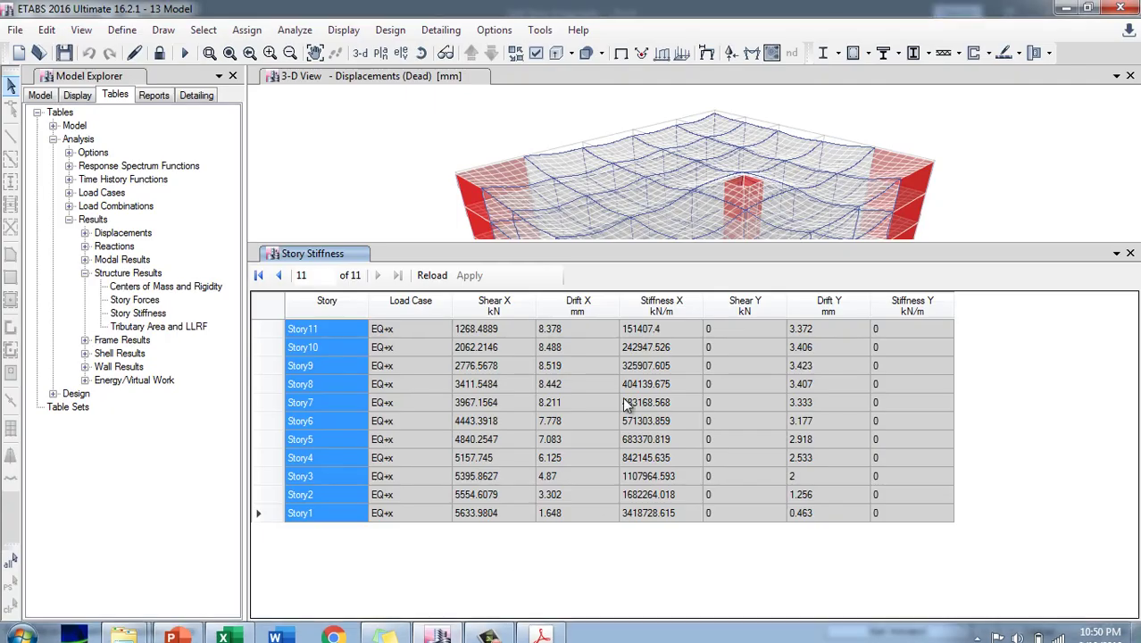
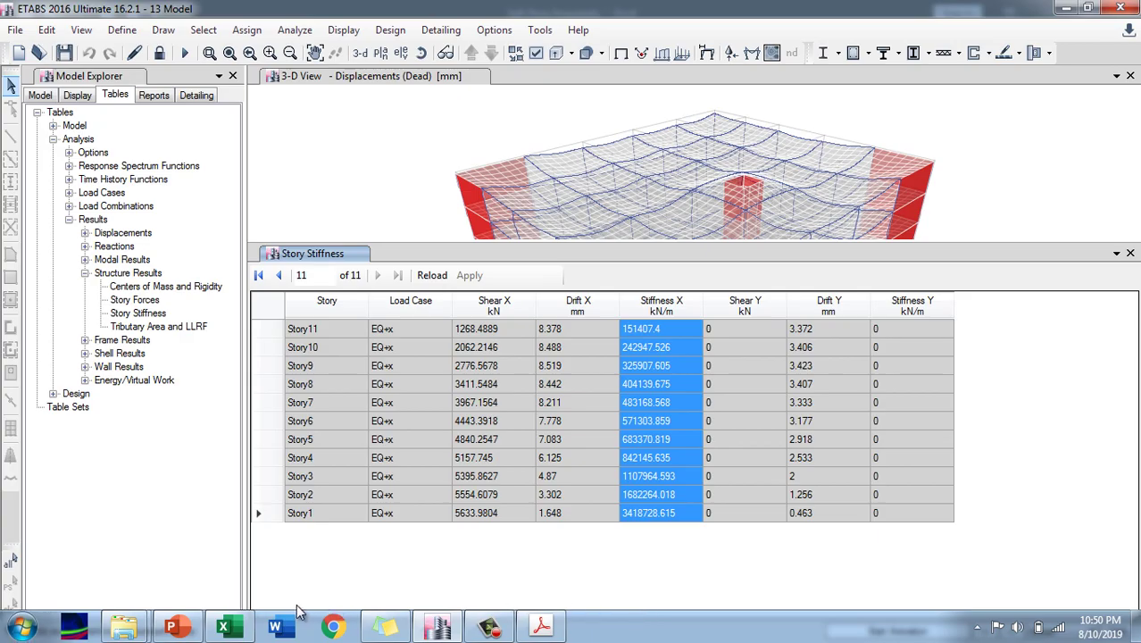
left_click(223, 627)
left_click(147, 291)
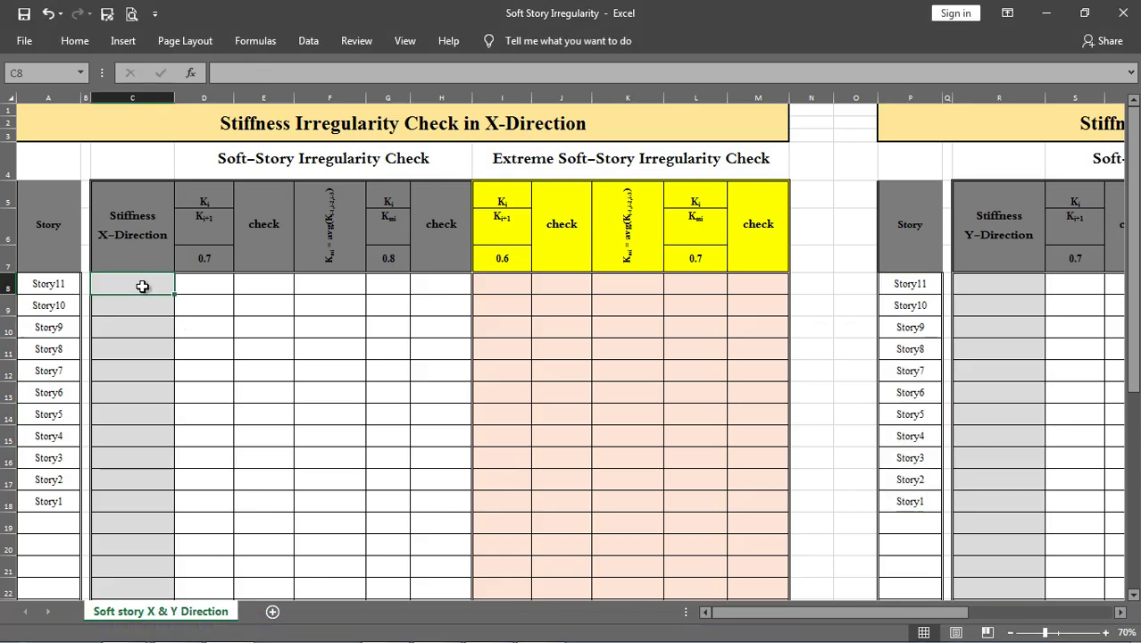
right_click(145, 284)
left_click(202, 356)
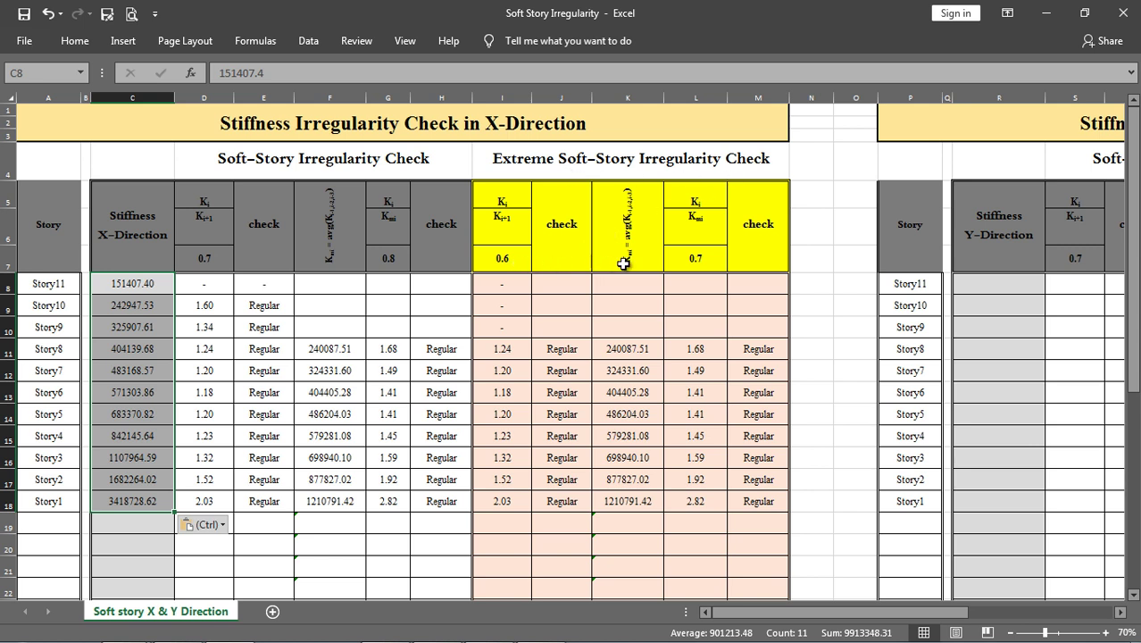
Test the X-direction soft-story check by entering 0.7 as Story8's Ki/Kmi ratio in G11, and undo the entry.
left_click(389, 349)
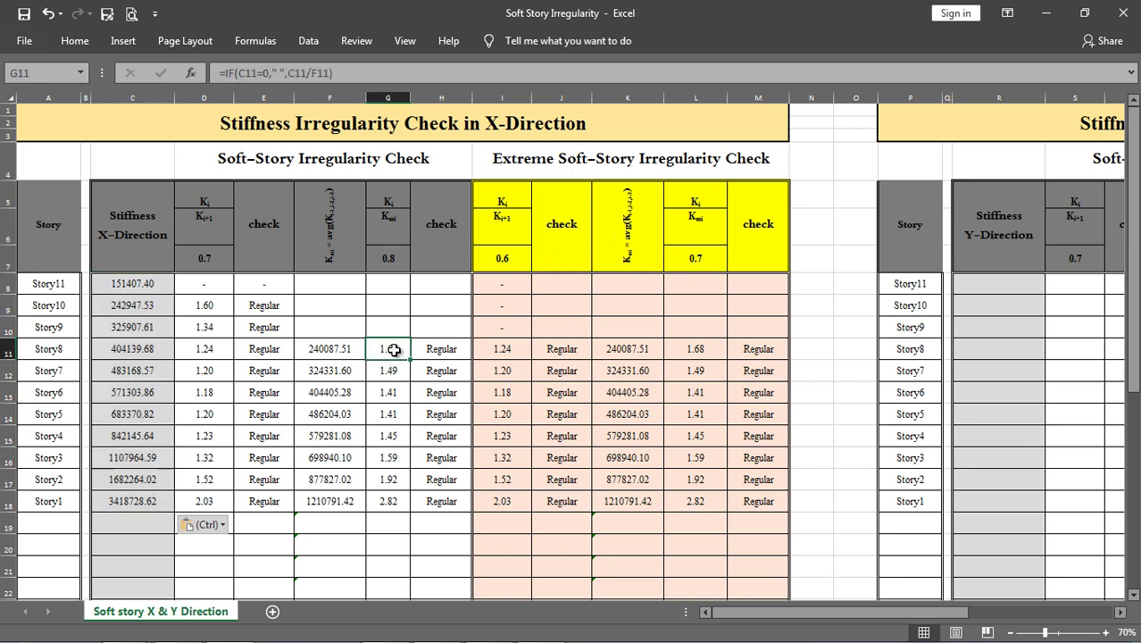
left_click(440, 348)
left_click(395, 353)
type("0.7")
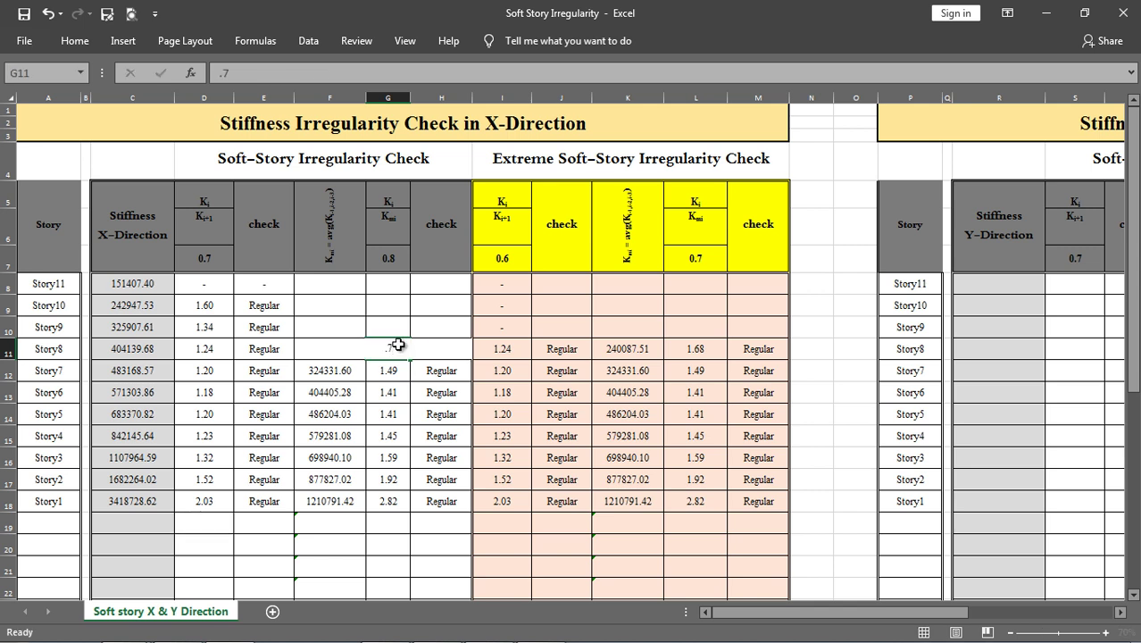
key("Return")
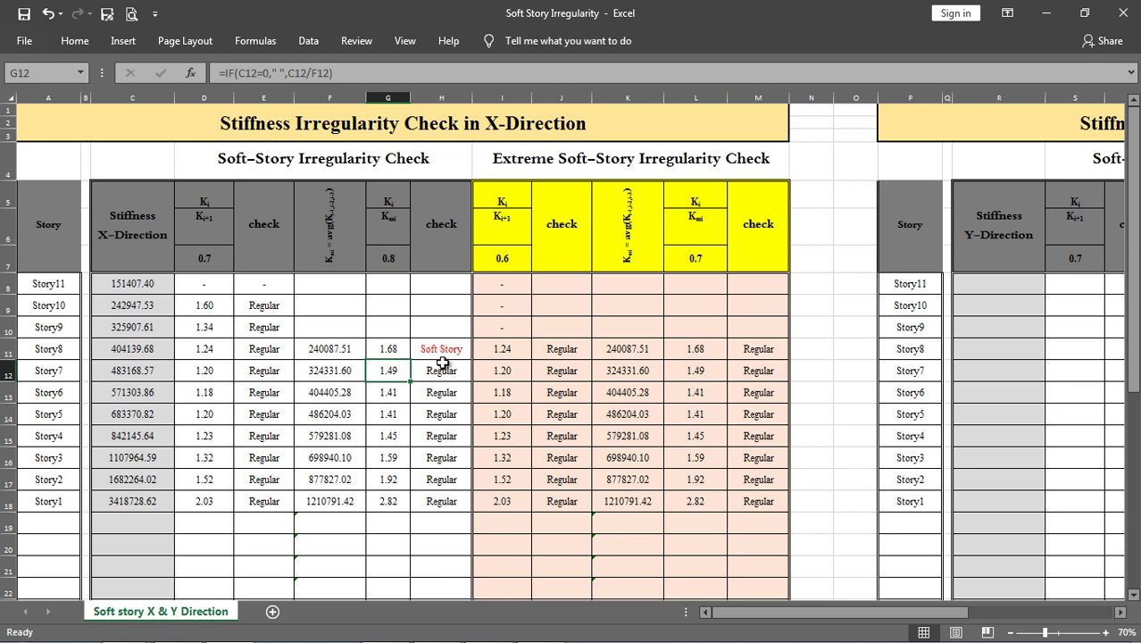
key("ctrl+z")
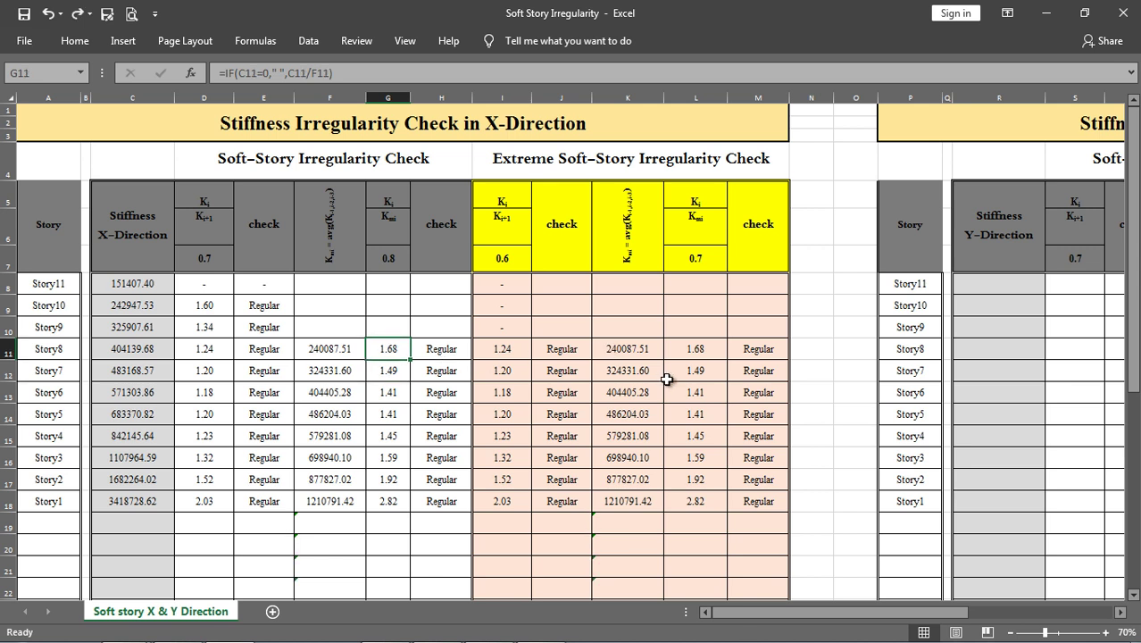
Test the X-direction extreme soft-story check by entering .65 as Story5's Ki/Kmi ratio in L14, and undo the entry.
left_click(709, 413)
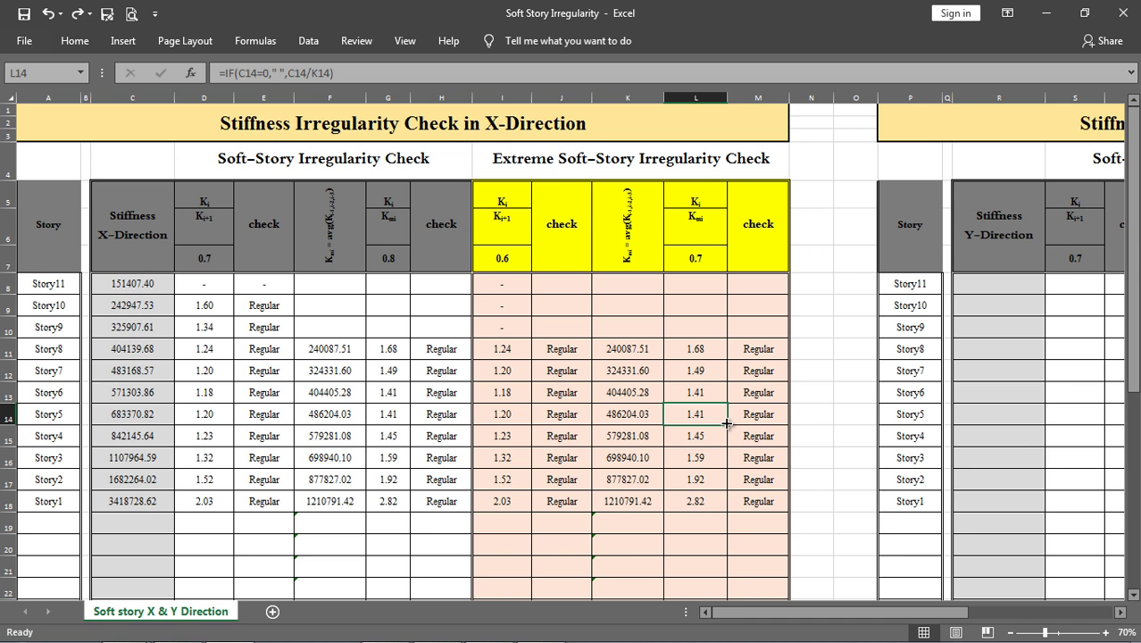
type(".6")
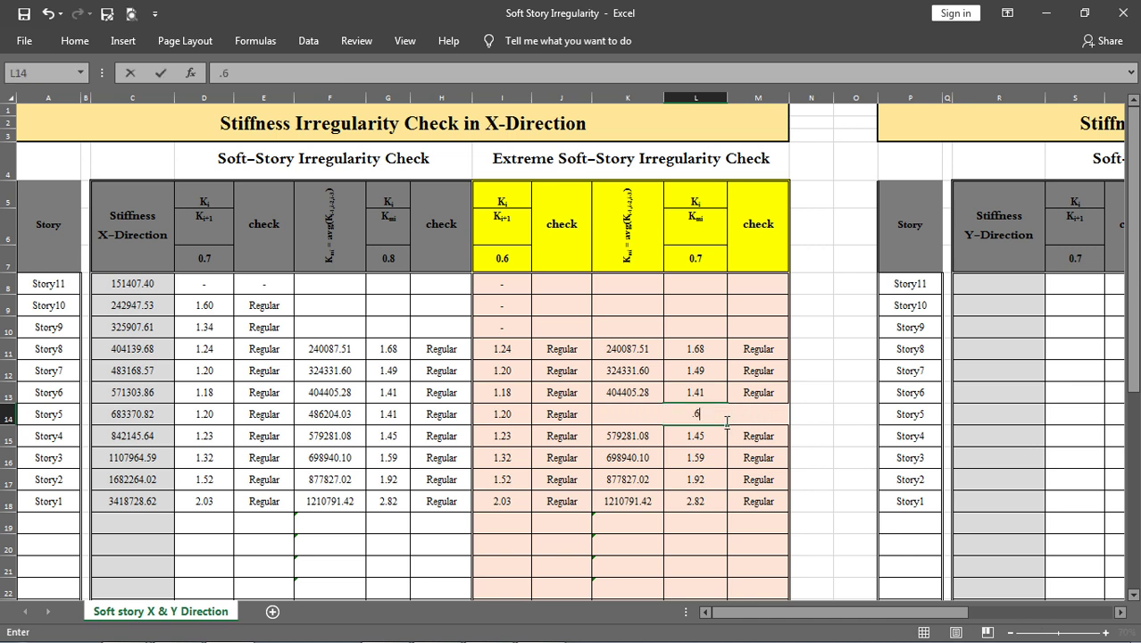
type("5")
key("Return")
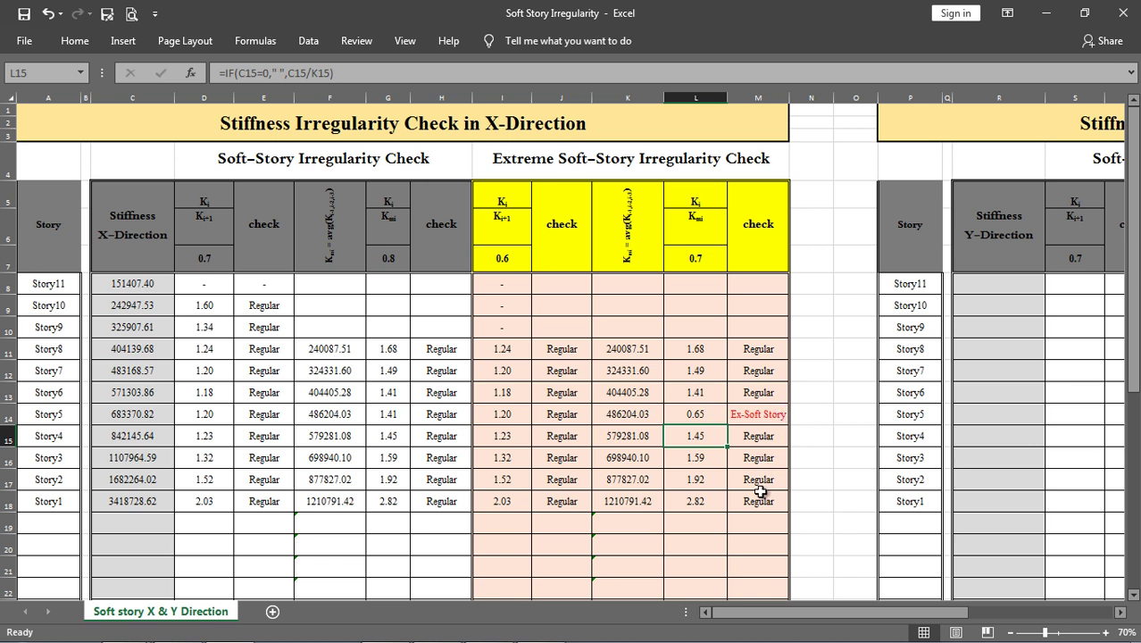
key("ctrl+z")
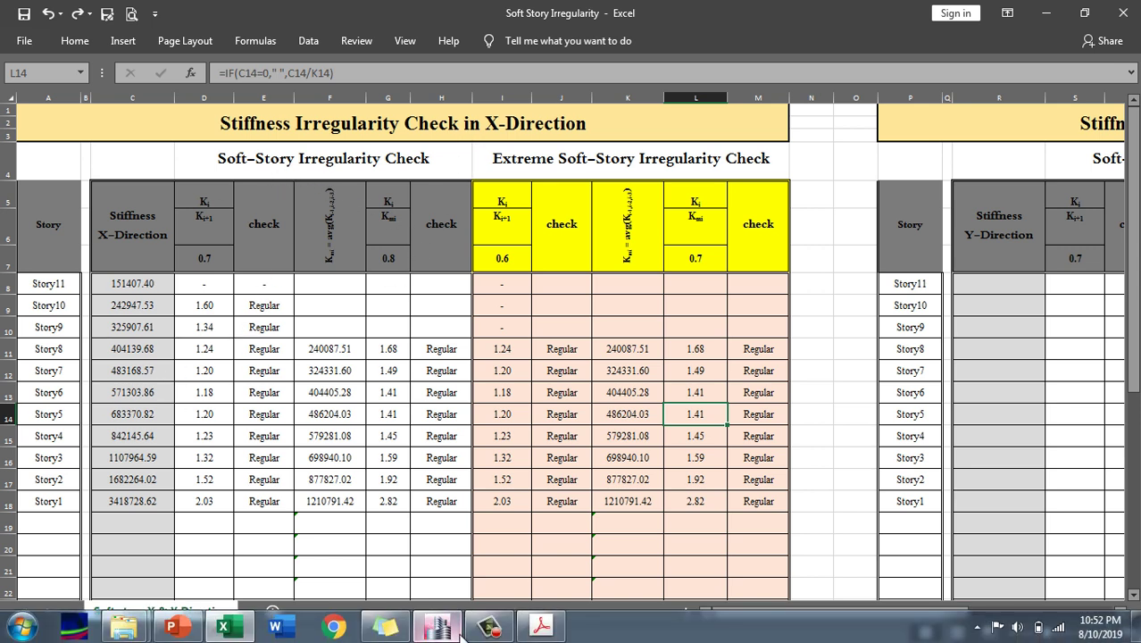
Switch to ETABS and filter the Story Stiffness table's load case to EQ+Y.
left_click(437, 627)
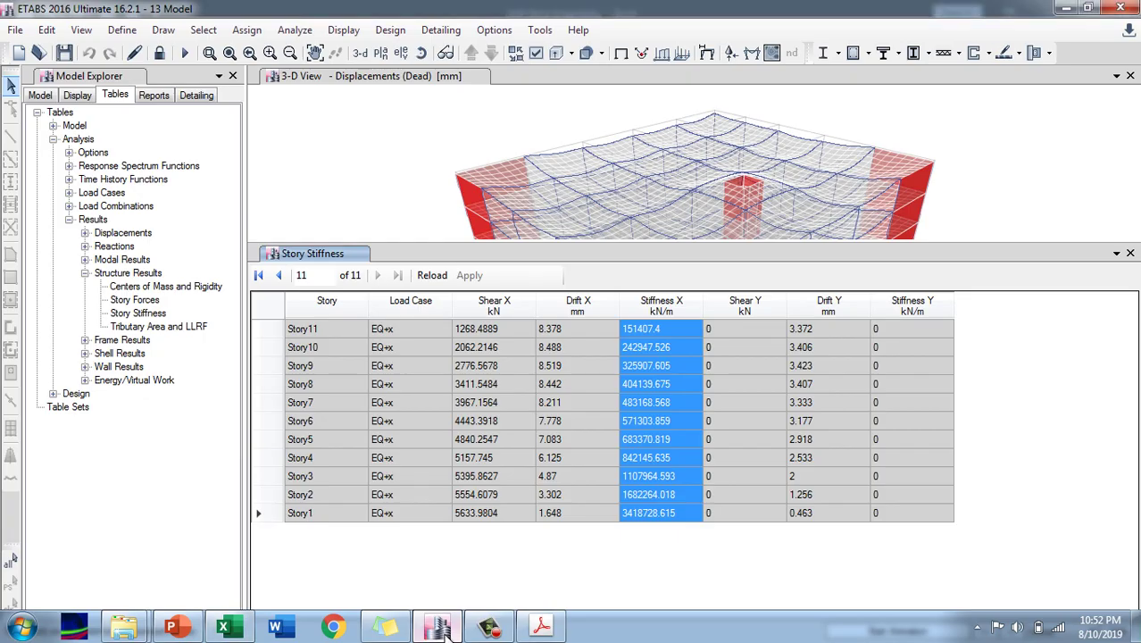
left_click(414, 304)
left_click(499, 323)
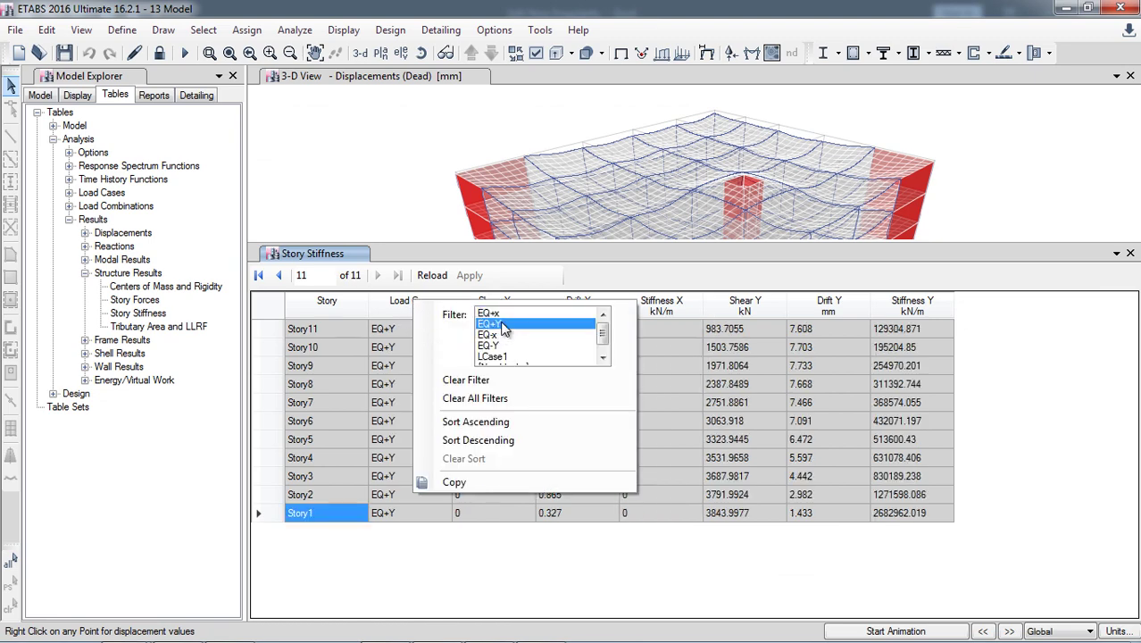
left_click(658, 540)
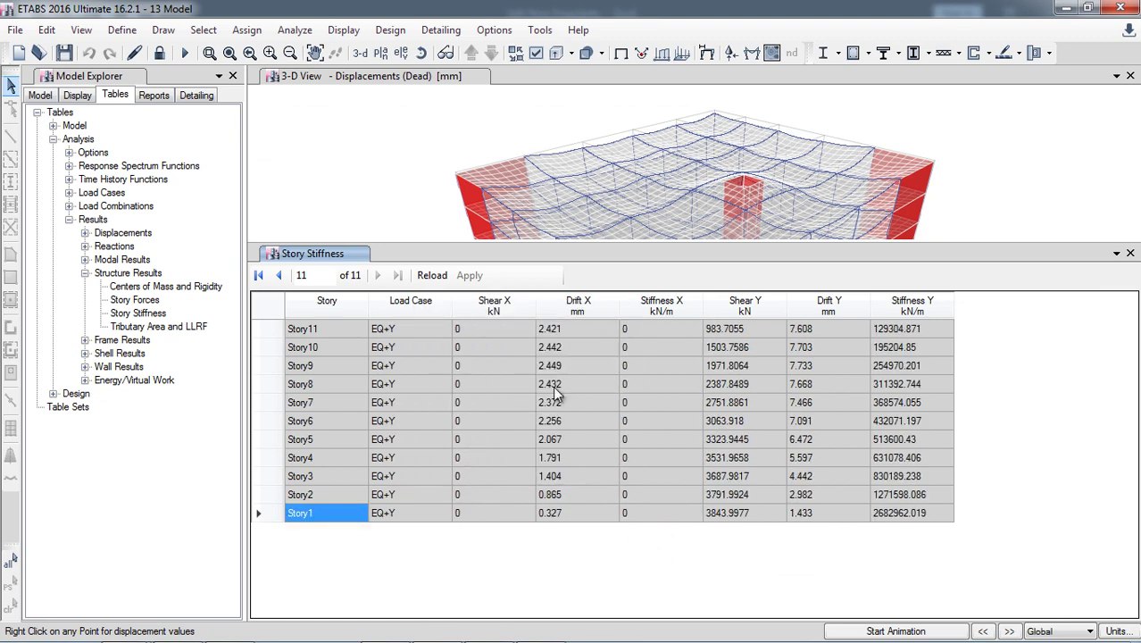
Copy the Stiffness Y values from Story11 down to Story1 in the Story Stiffness table.
left_click_drag(922, 330, 932, 500)
right_click(923, 422)
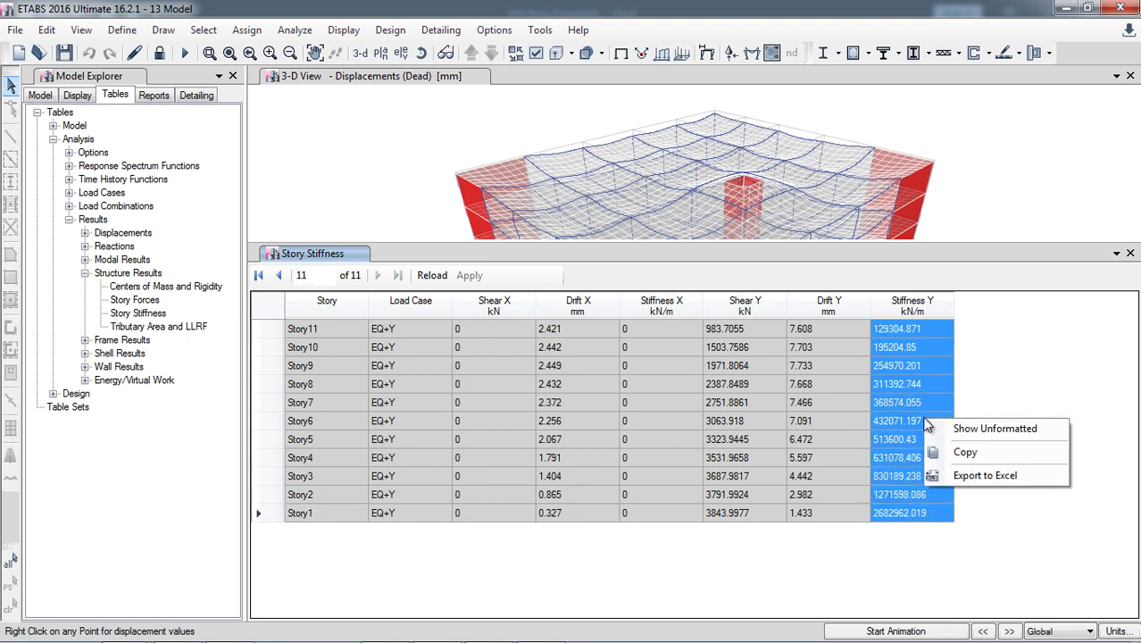
left_click(964, 449)
mouse_move(563, 629)
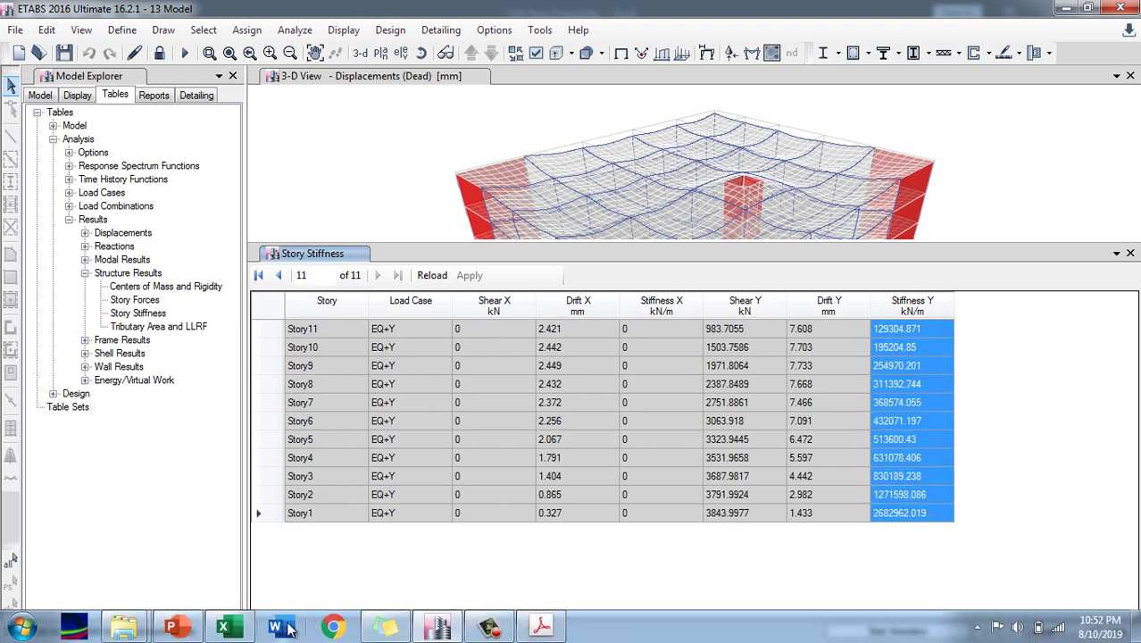
Switch to Excel and paste the copied values into the Stiffness Y-Direction column, starting at R8.
left_click(223, 627)
left_click_drag(726, 612, 799, 611)
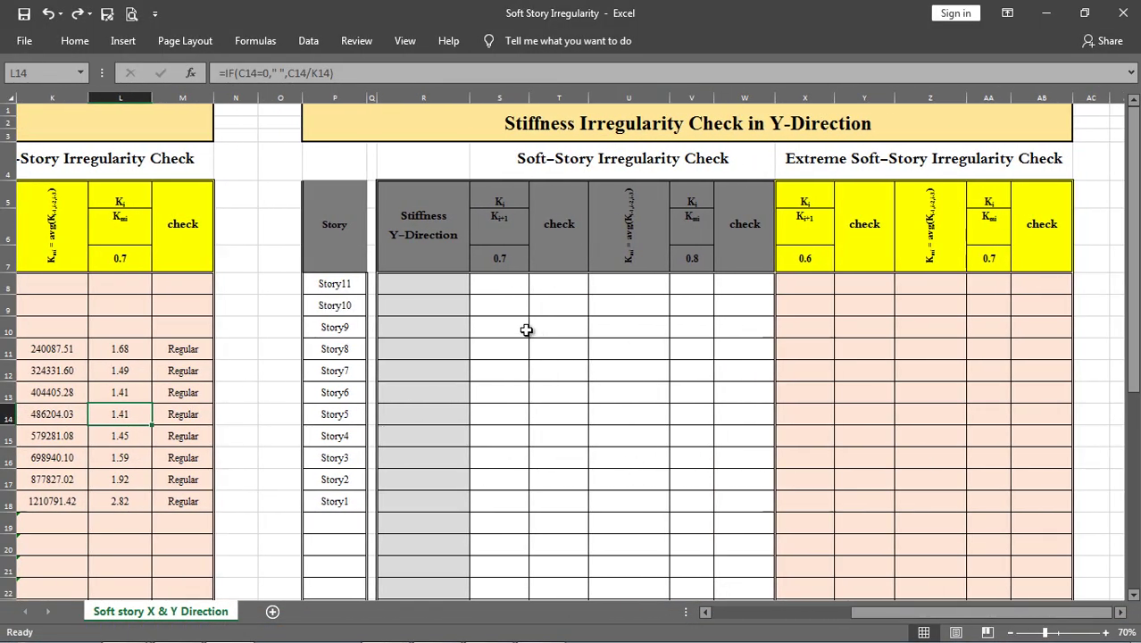
right_click(429, 285)
left_click(488, 356)
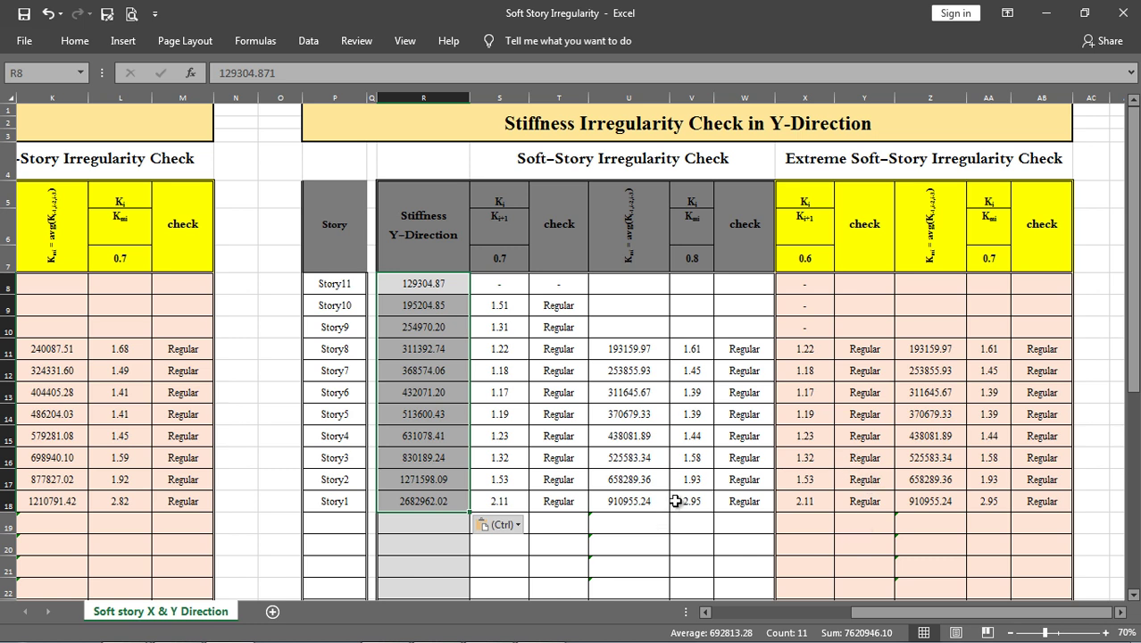
left_click(654, 544)
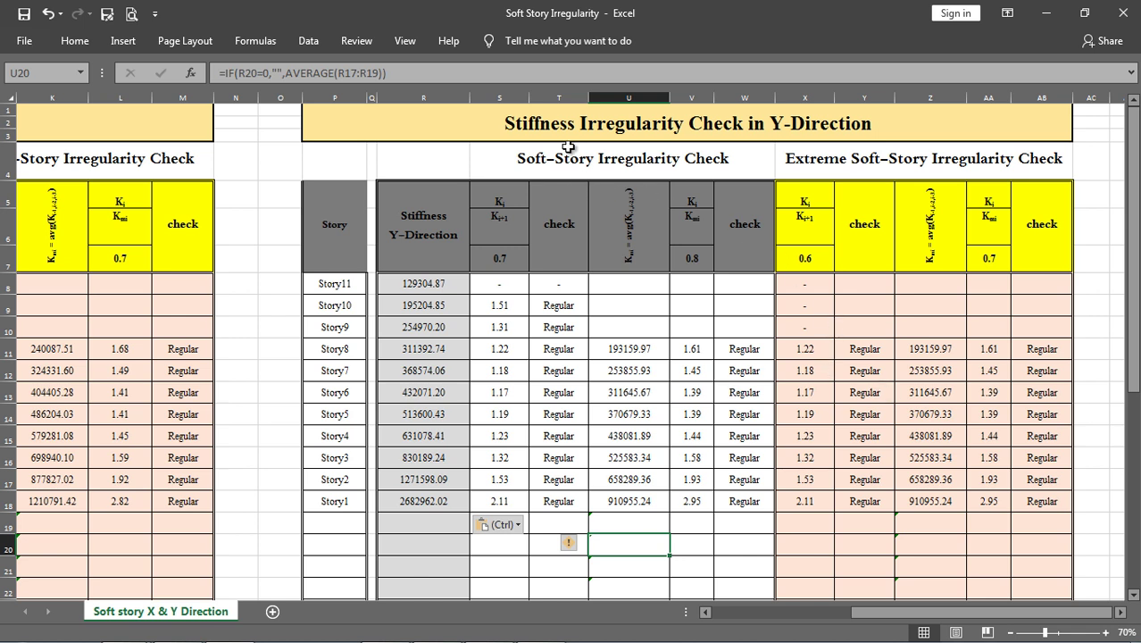
Examine the ASCE 7-10 vertical and horizontal structural irregularity definitions below the X-direction check table.
scroll(433, 330, "down", 5)
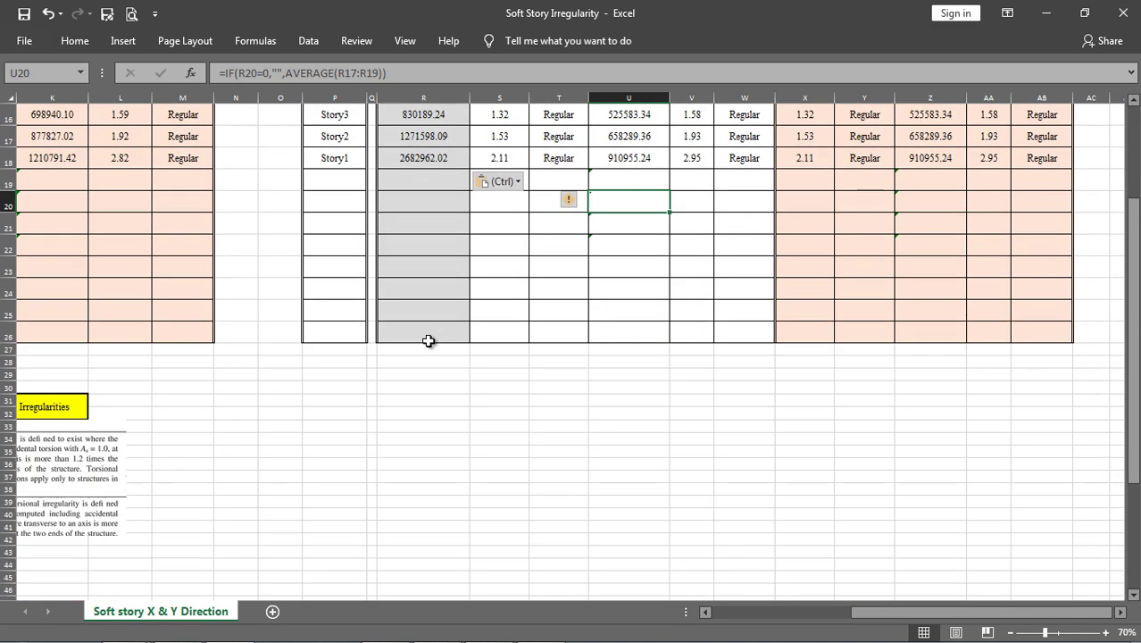
left_click_drag(878, 611, 731, 611)
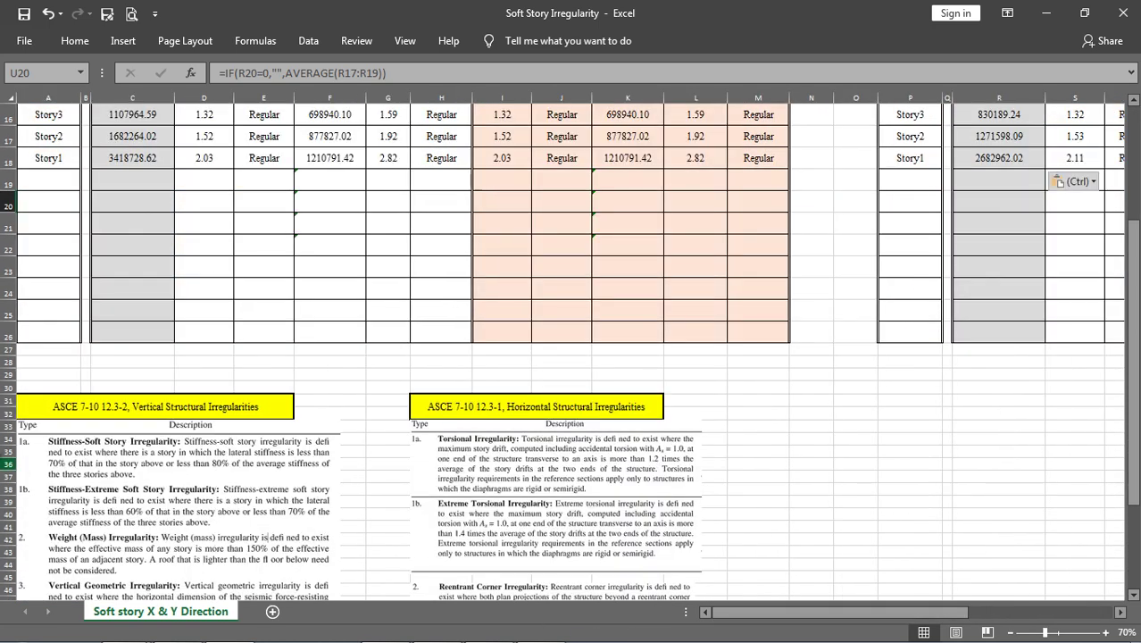
scroll(223, 464, "down", 6)
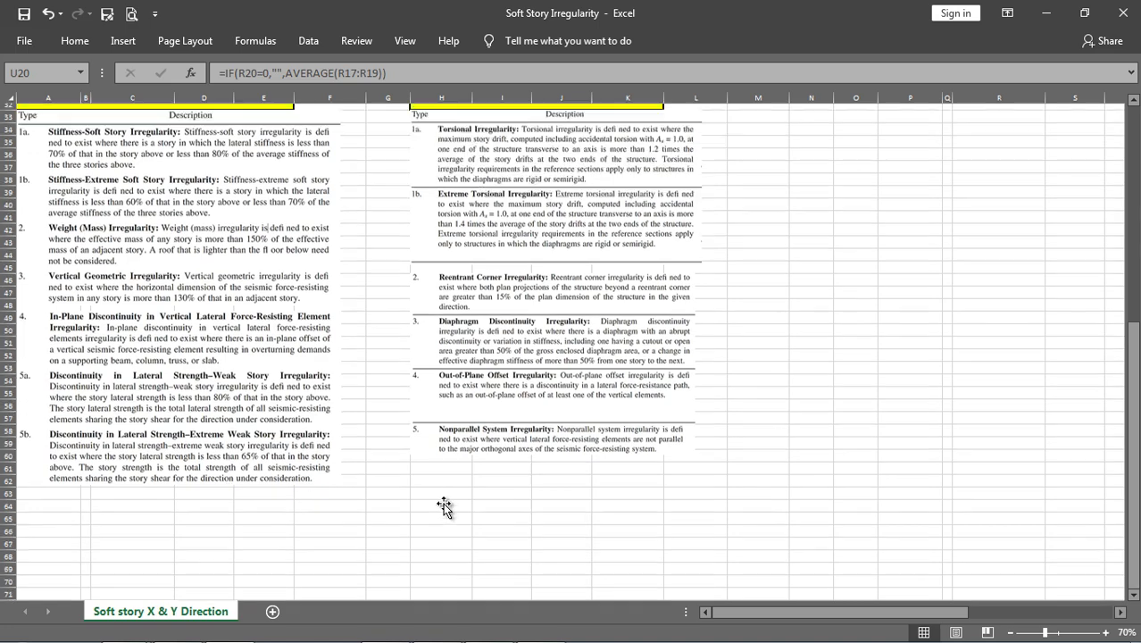
scroll(444, 507, "up", 5)
scroll(444, 500, "up", 4)
scroll(384, 473, "down", 2)
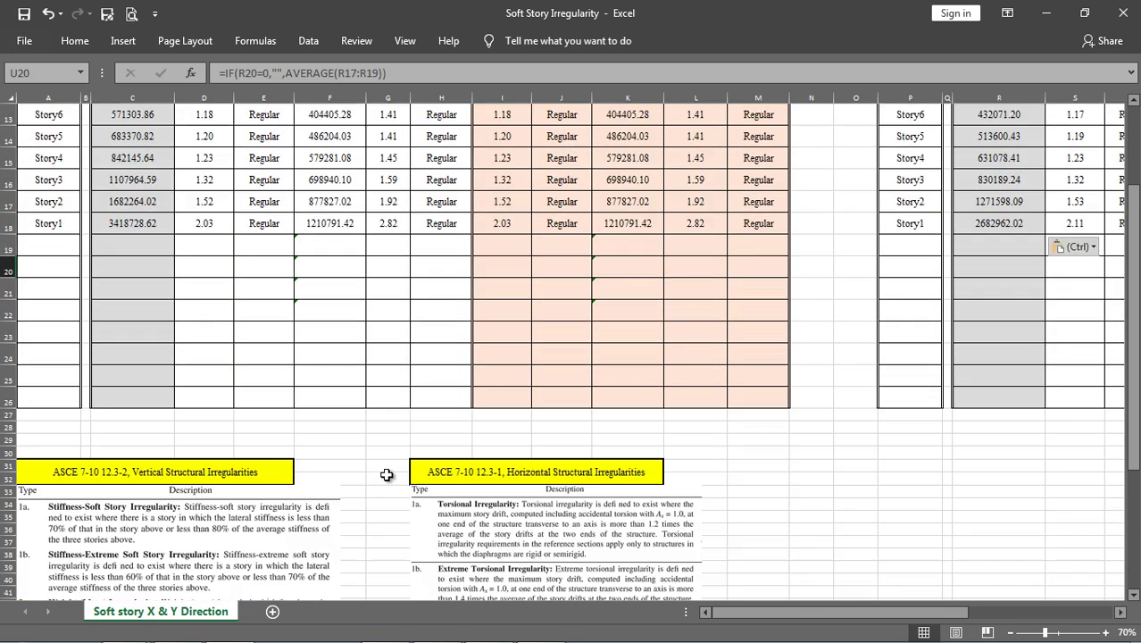
scroll(187, 507, "down", 2)
scroll(170, 482, "up", 6)
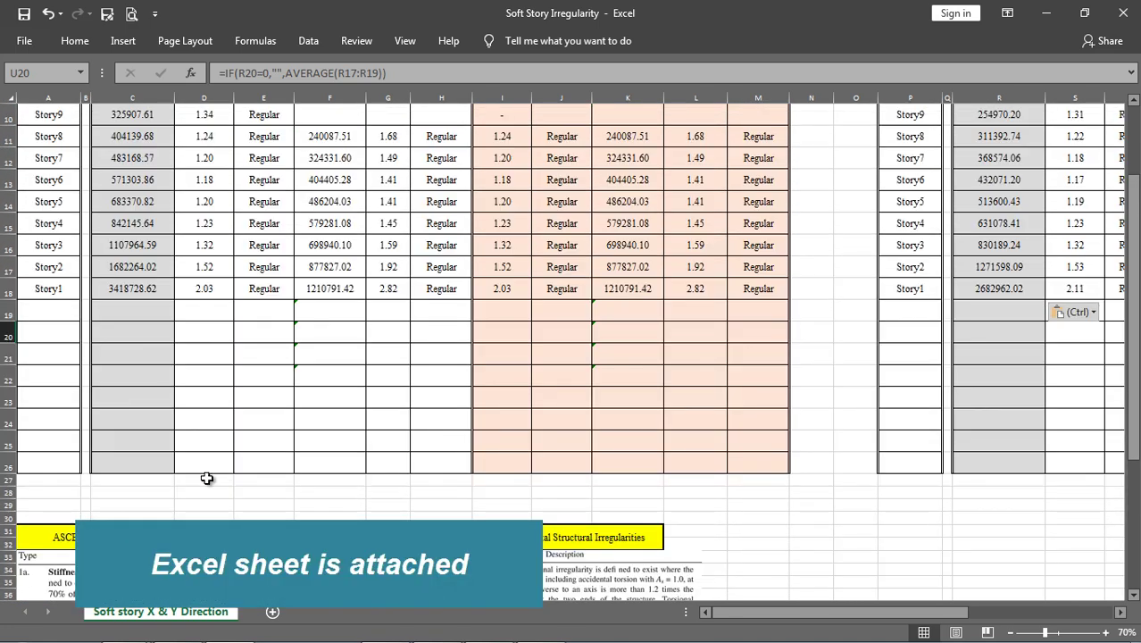